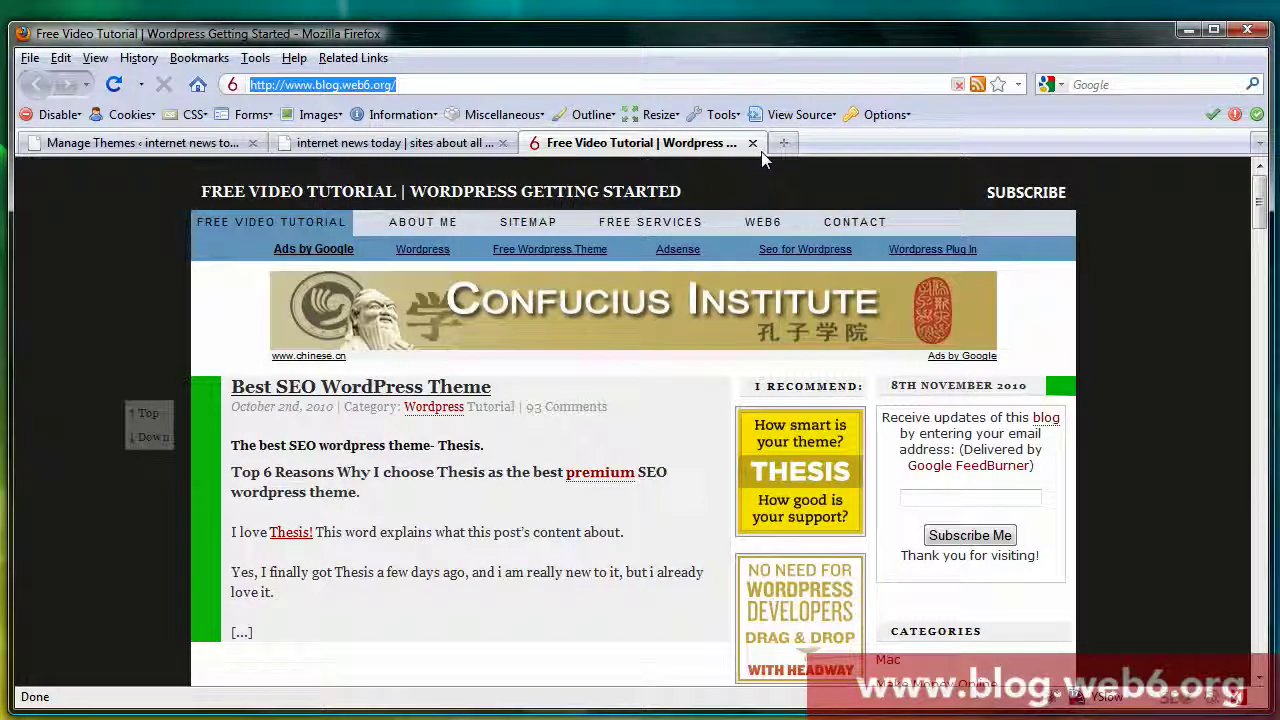
Scroll through the blog's front page, then return to Manage Themes with Twenty Ten 1.1 current.
{"action": "left_click", "coordinate": [395, 143]}
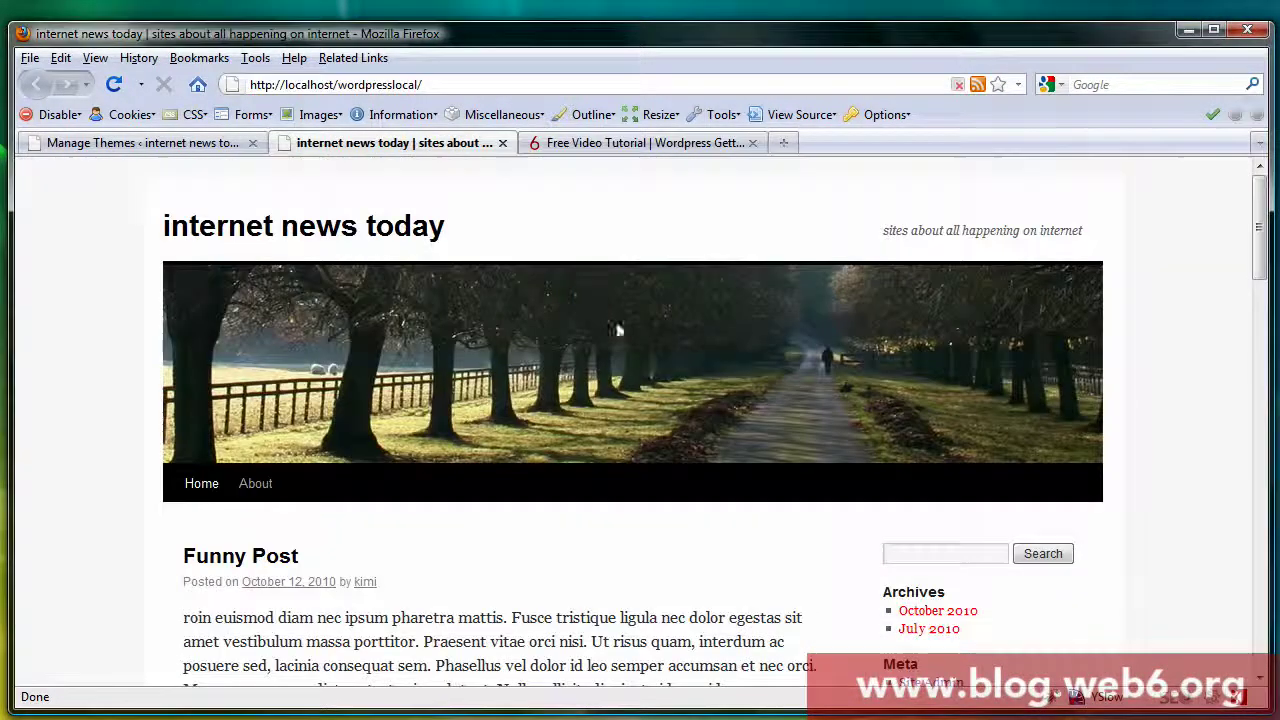
{"action": "mouse_move", "coordinate": [1258, 226]}
{"action": "left_mouse_down"}
{"action": "mouse_move", "coordinate": [1258, 658]}
{"action": "mouse_move", "coordinate": [1262, 205]}
{"action": "left_mouse_up"}
{"action": "left_click_drag", "start_coordinate": [1260, 273], "coordinate": [1262, 660]}
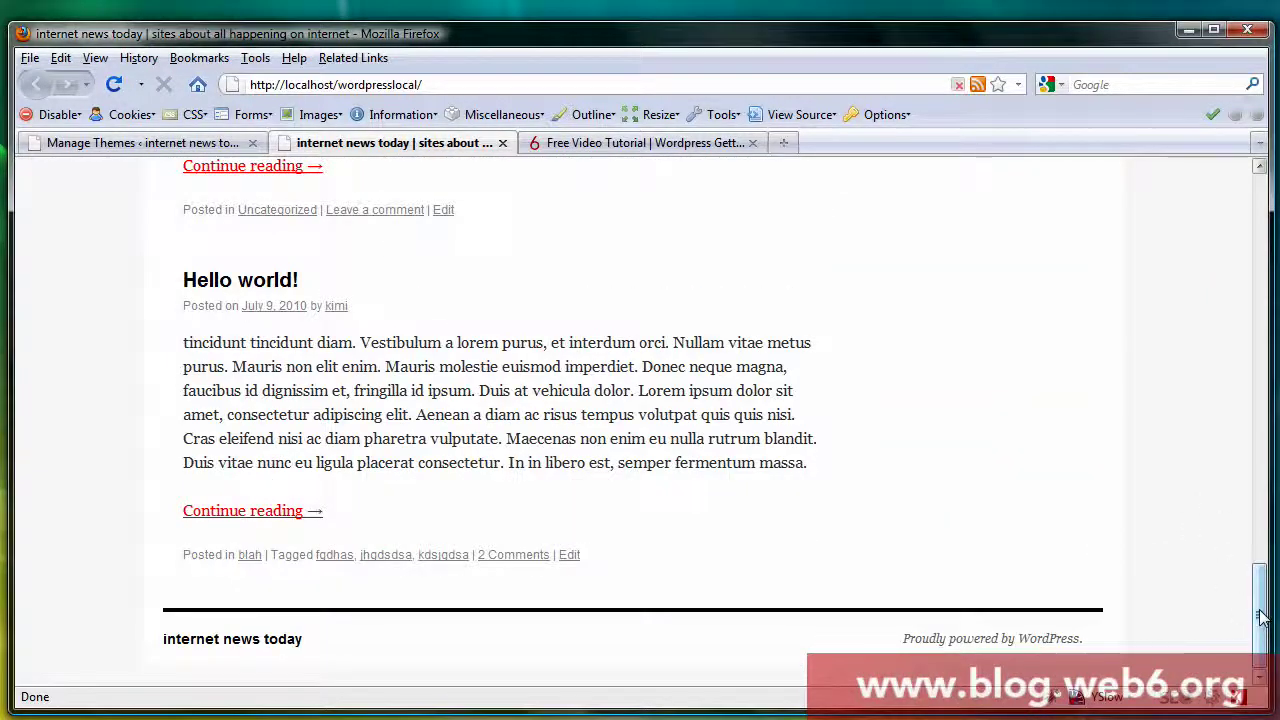
{"action": "left_click", "coordinate": [118, 148]}
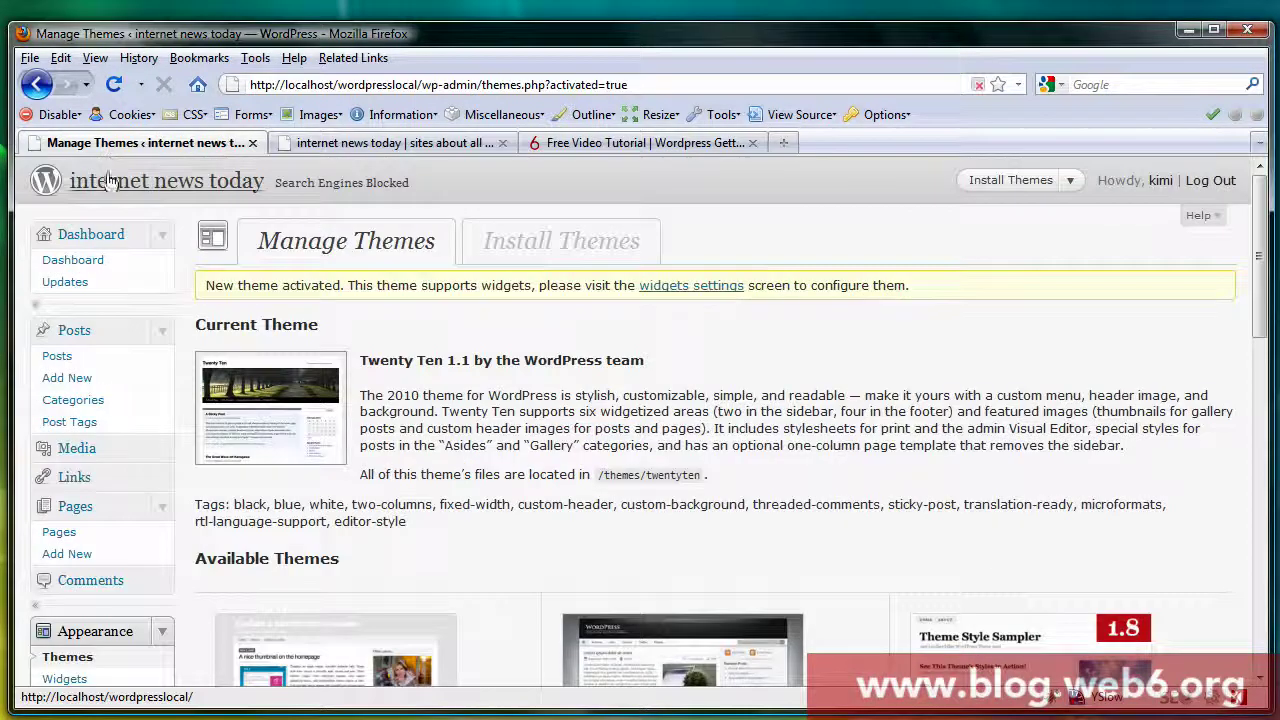
Go from the Dashboard to Appearance > Background, the Custom Background page.
{"action": "left_click", "coordinate": [131, 234]}
{"action": "scroll", "coordinate": [172, 488], "scroll_direction": "down", "scroll_amount": 4}
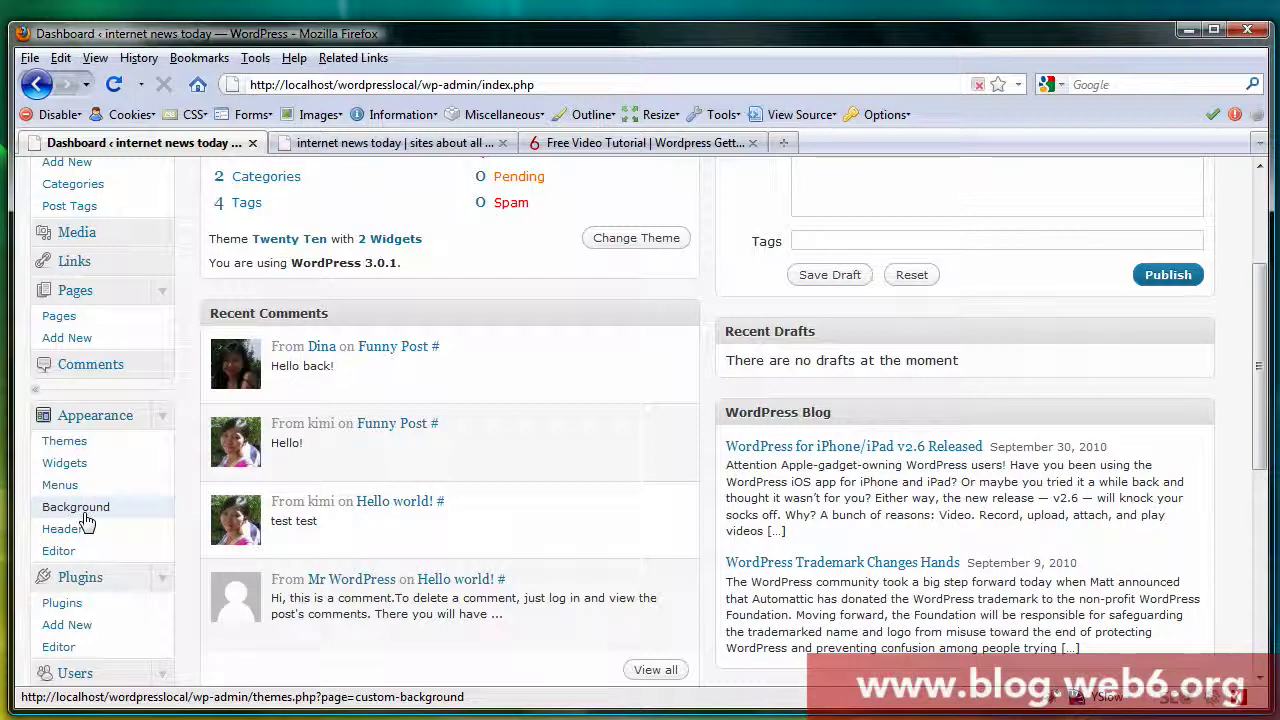
{"action": "left_click", "coordinate": [86, 516]}
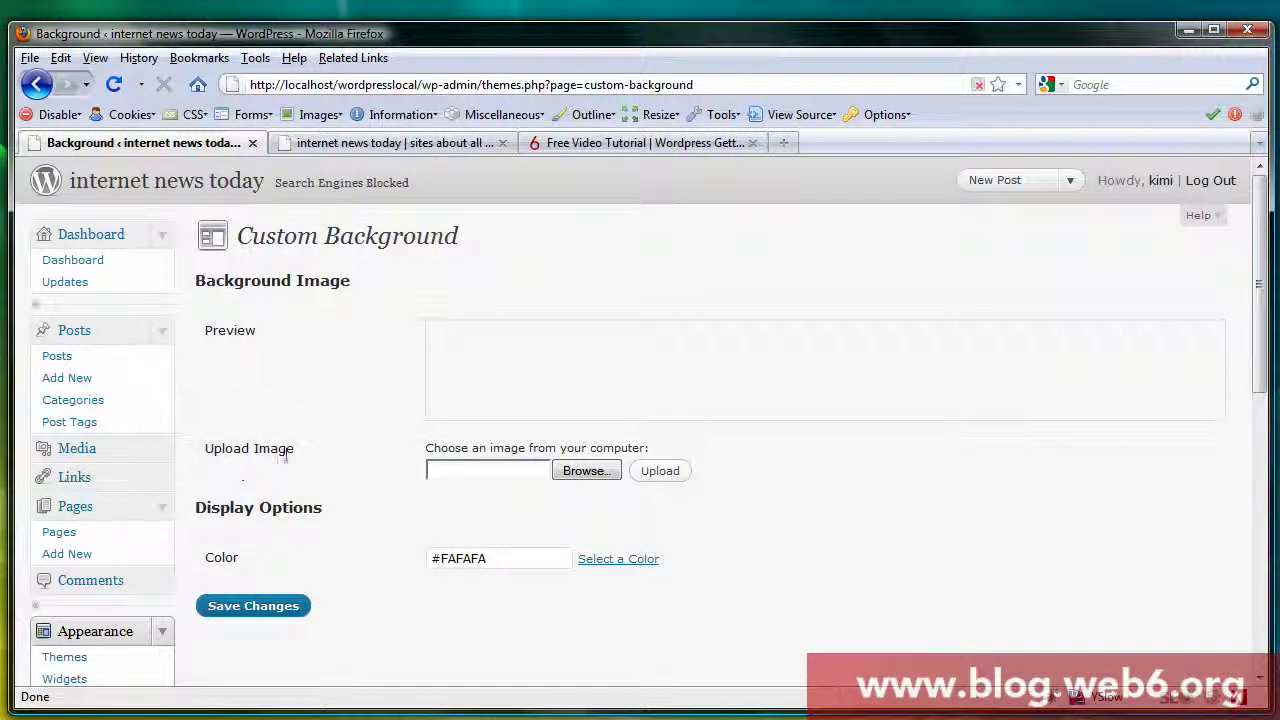
Select easter_3.gif from the Desktop as the background image file to upload.
{"action": "left_click", "coordinate": [582, 471]}
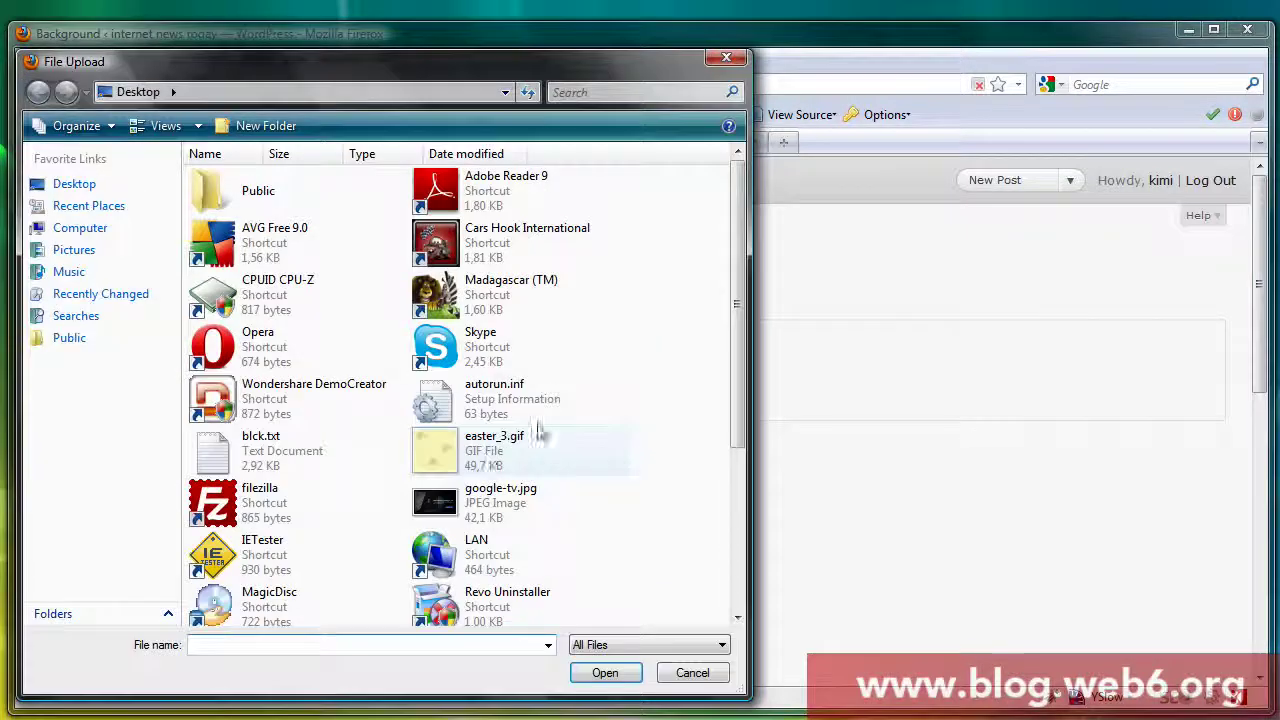
{"action": "left_click_drag", "start_coordinate": [740, 349], "coordinate": [740, 379]}
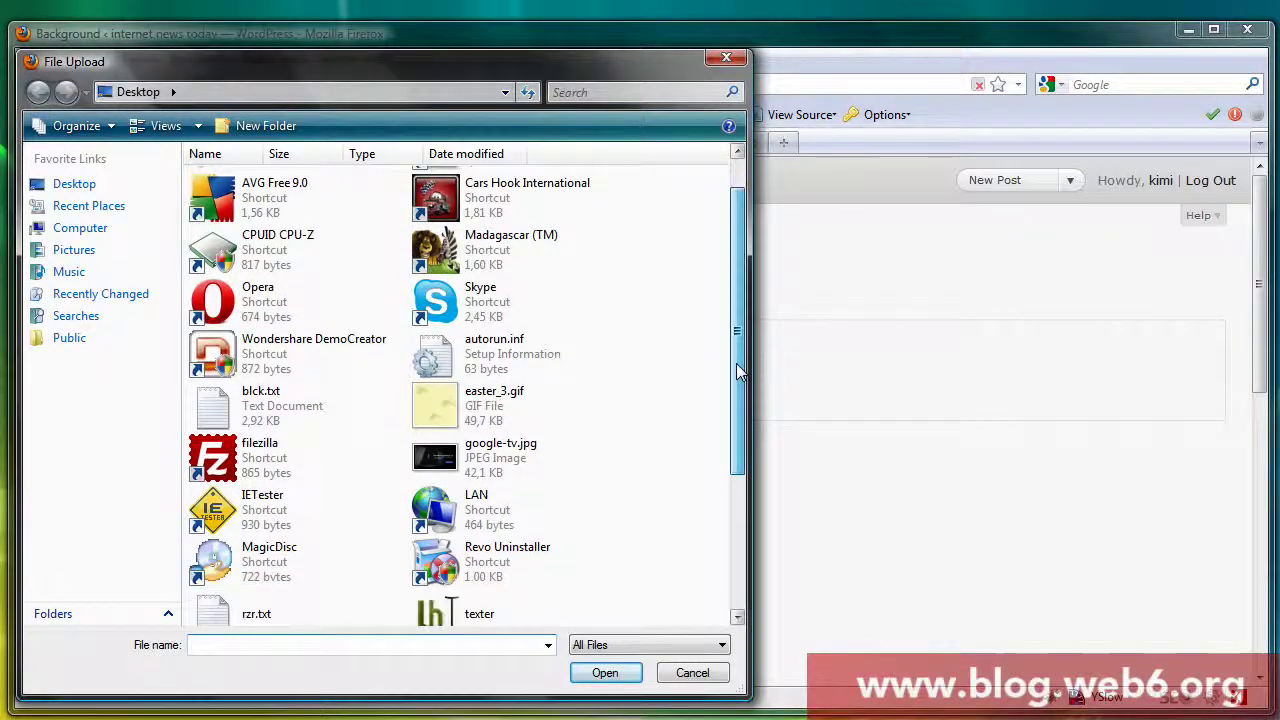
{"action": "left_click", "coordinate": [452, 412]}
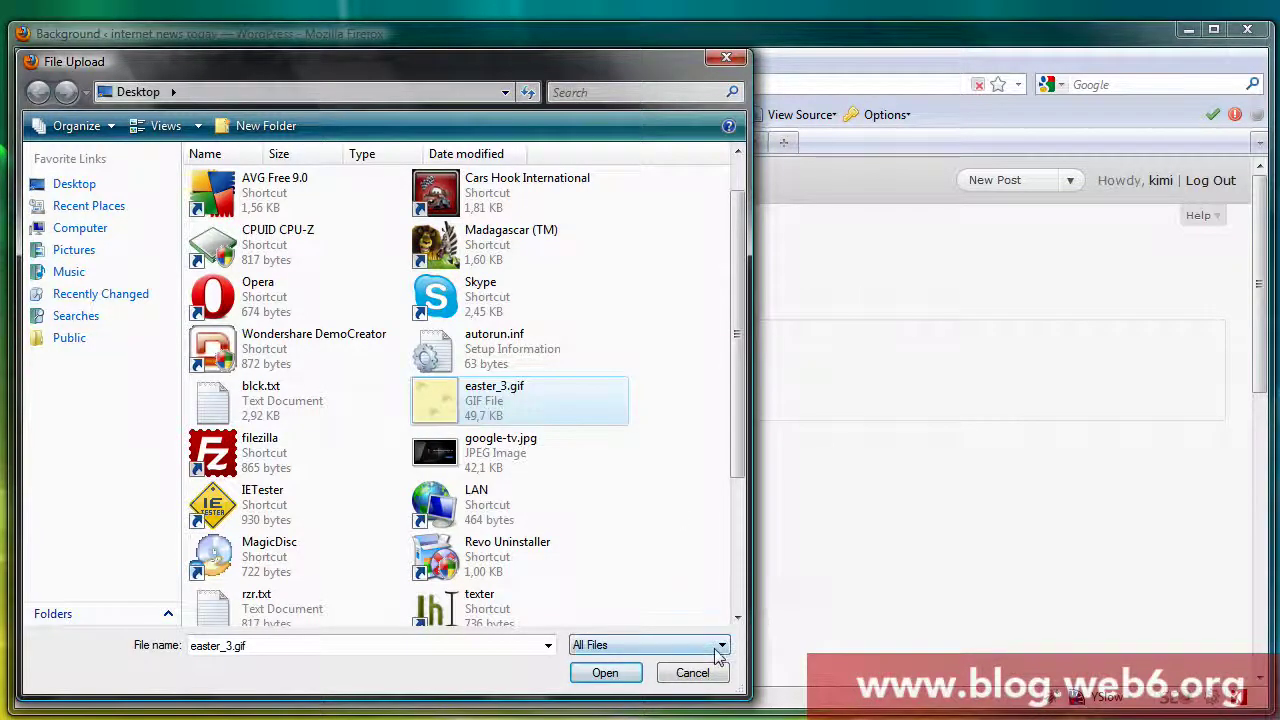
{"action": "left_click", "coordinate": [630, 675]}
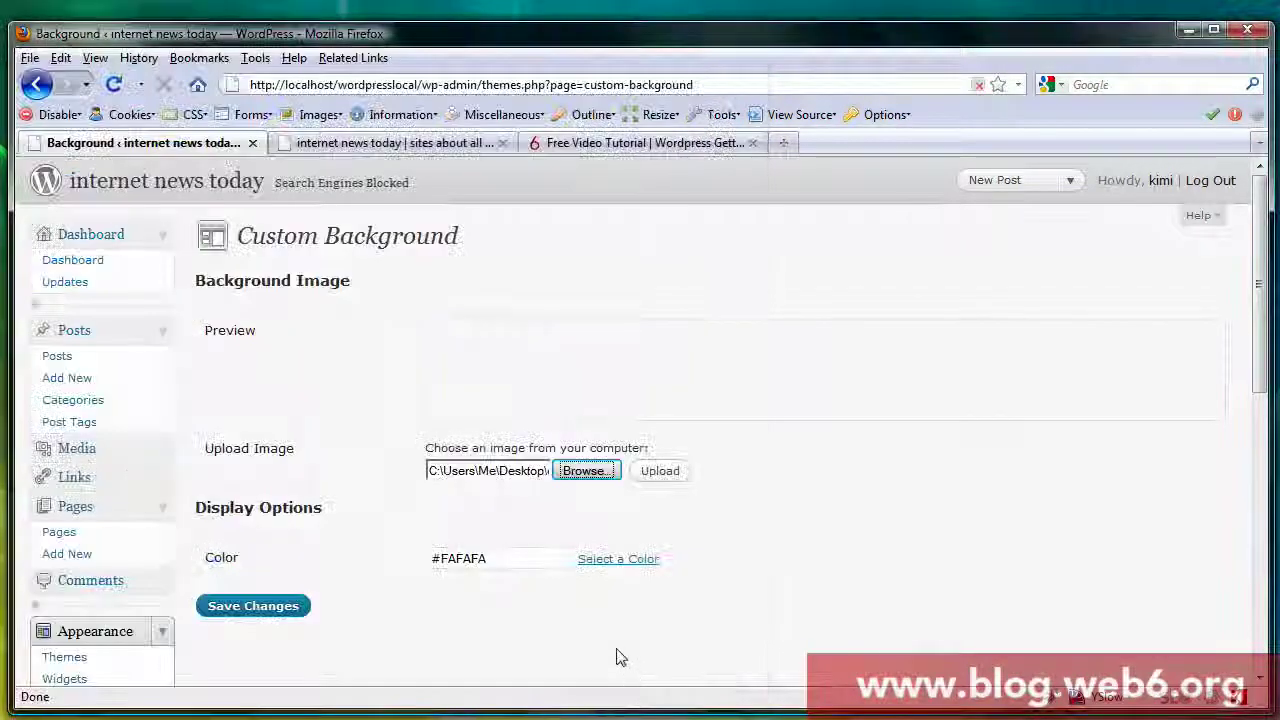
Upload easter_3.gif and try the No Repeat display option.
{"action": "left_click", "coordinate": [674, 477]}
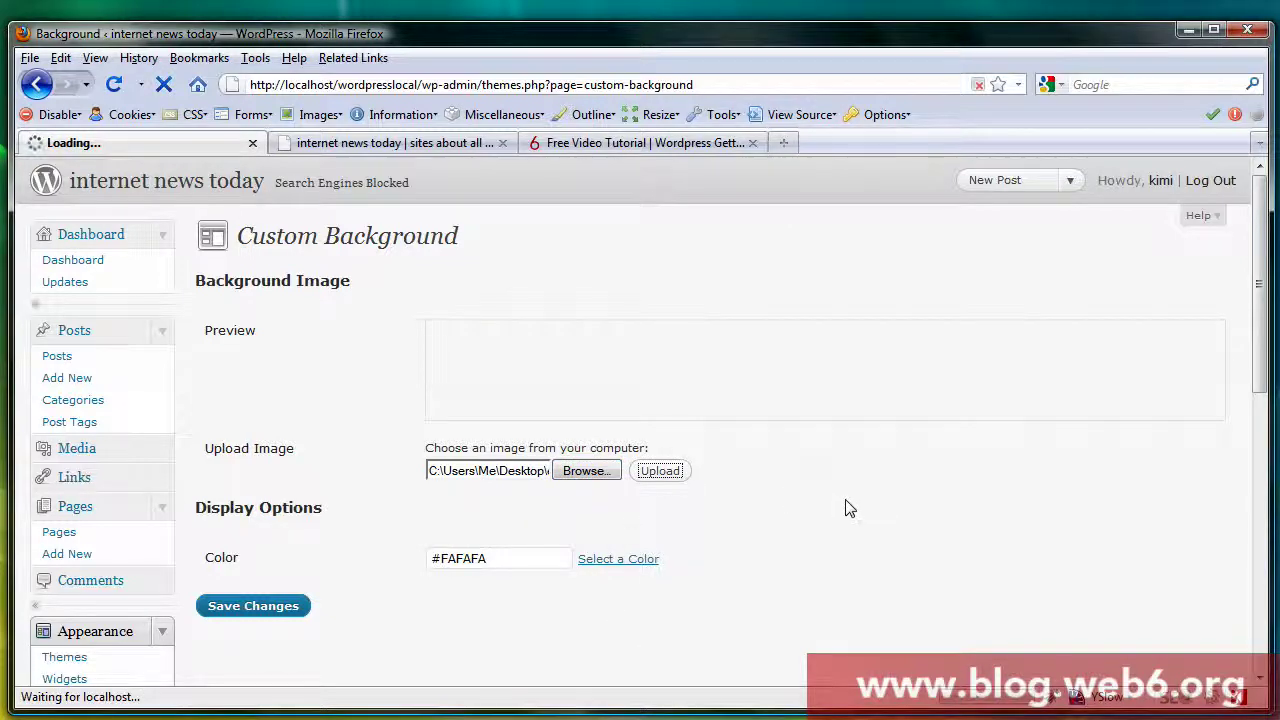
{"action": "scroll", "coordinate": [845, 504], "scroll_direction": "down", "scroll_amount": 8}
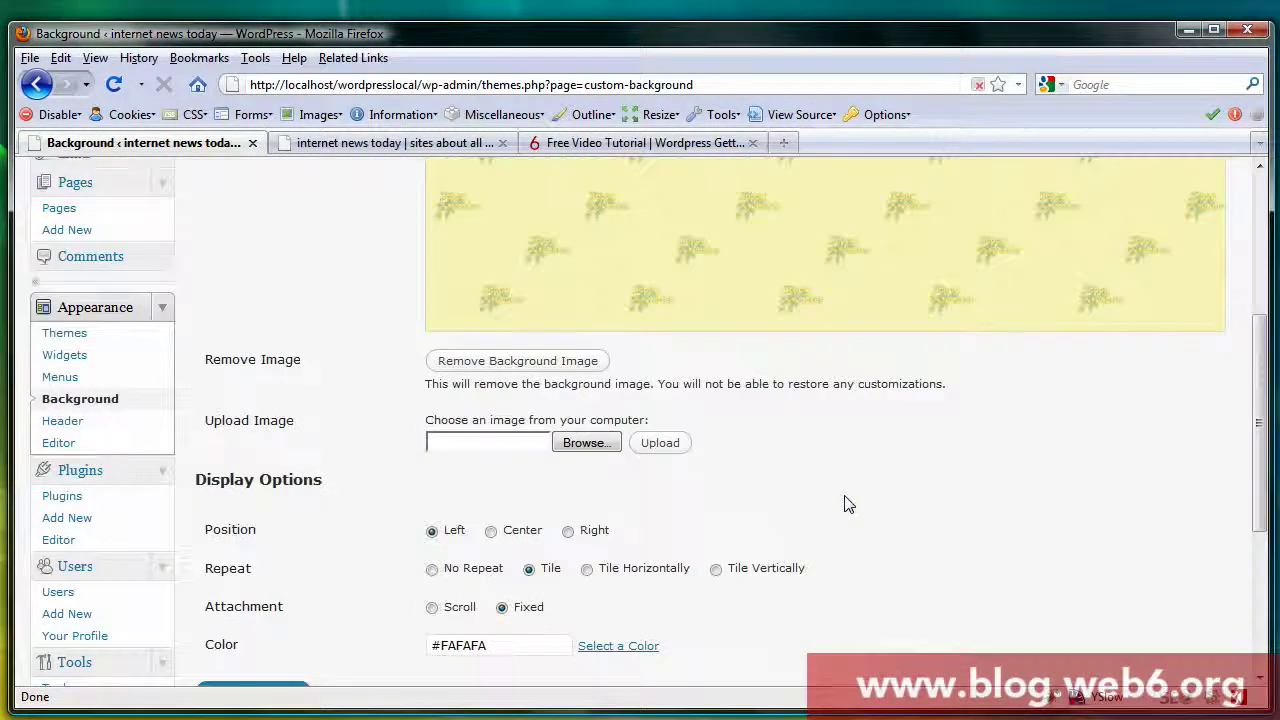
{"action": "scroll", "coordinate": [520, 463], "scroll_direction": "up", "scroll_amount": 2}
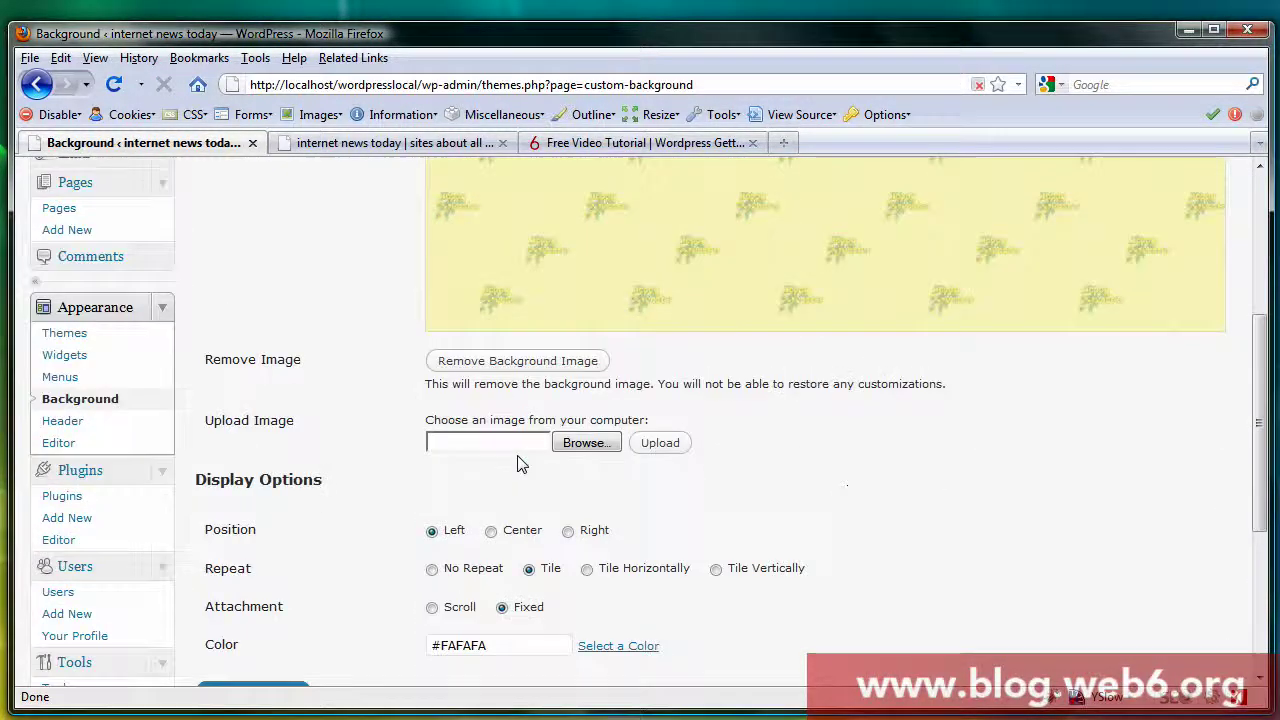
{"action": "left_click", "coordinate": [433, 570]}
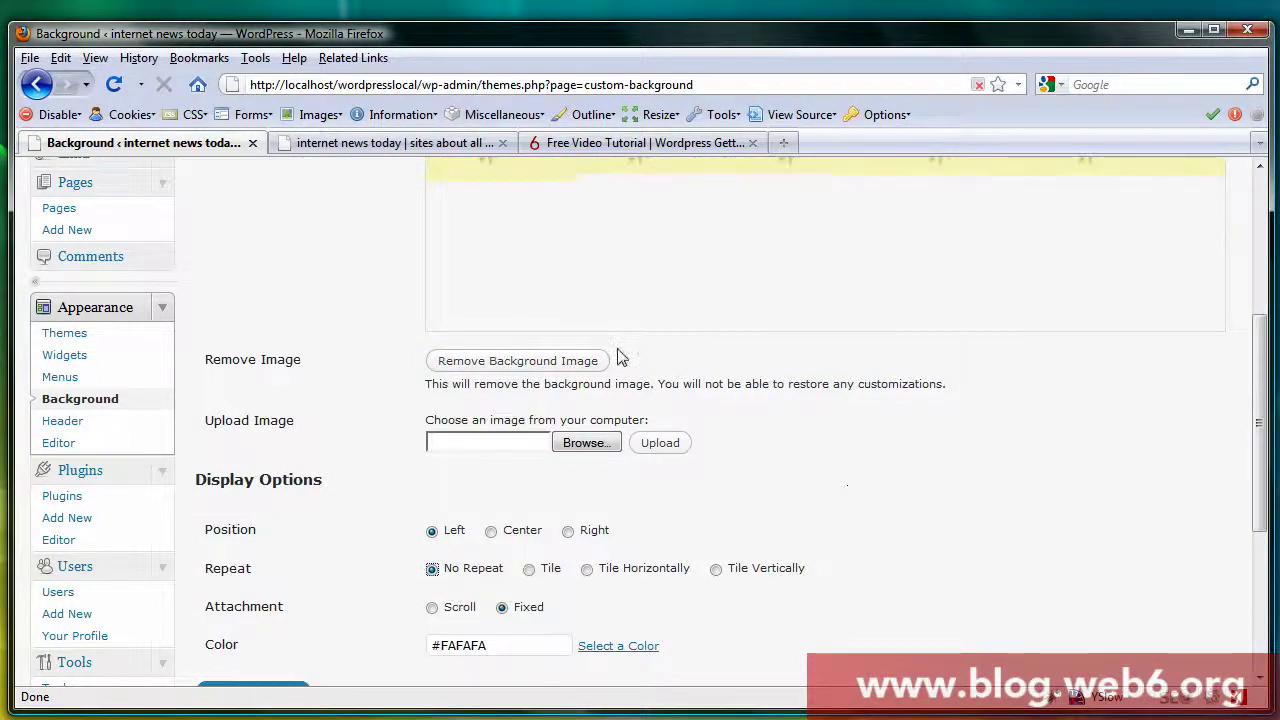
{"action": "scroll", "coordinate": [623, 354], "scroll_direction": "up", "scroll_amount": 4}
{"action": "scroll", "coordinate": [562, 347], "scroll_direction": "down", "scroll_amount": 6}
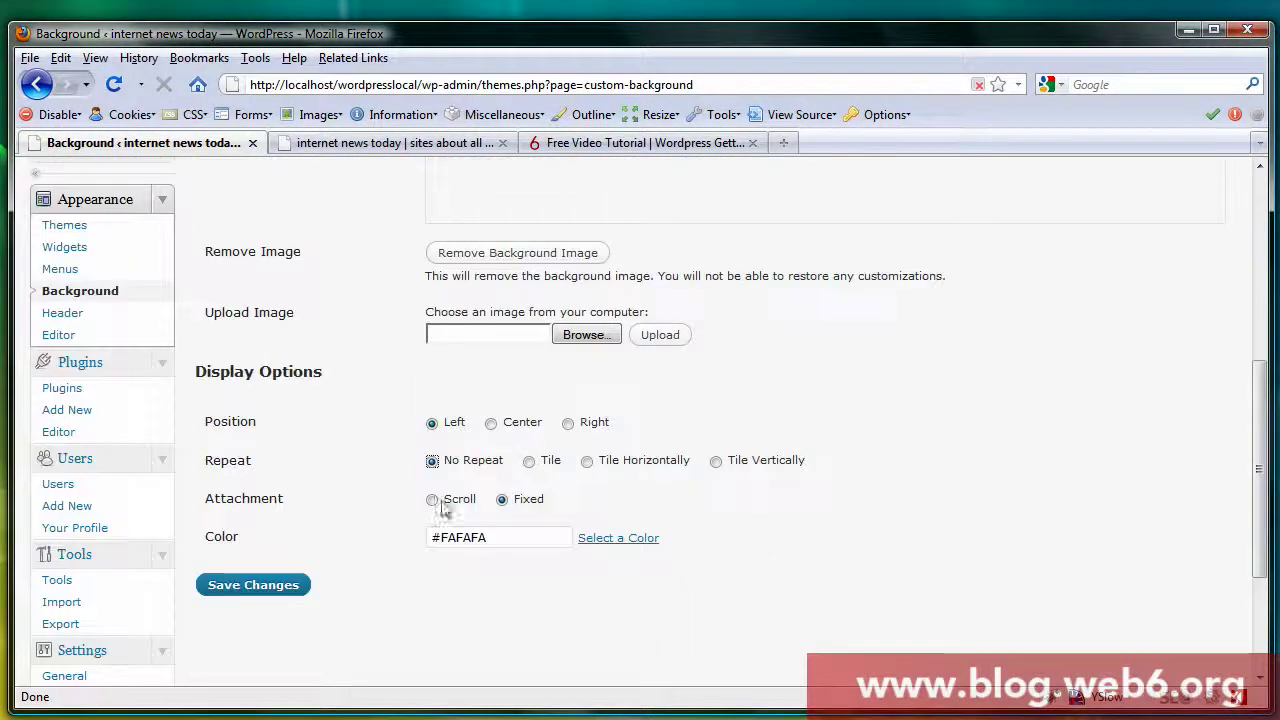
{"action": "scroll", "coordinate": [600, 355], "scroll_direction": "up", "scroll_amount": 4}
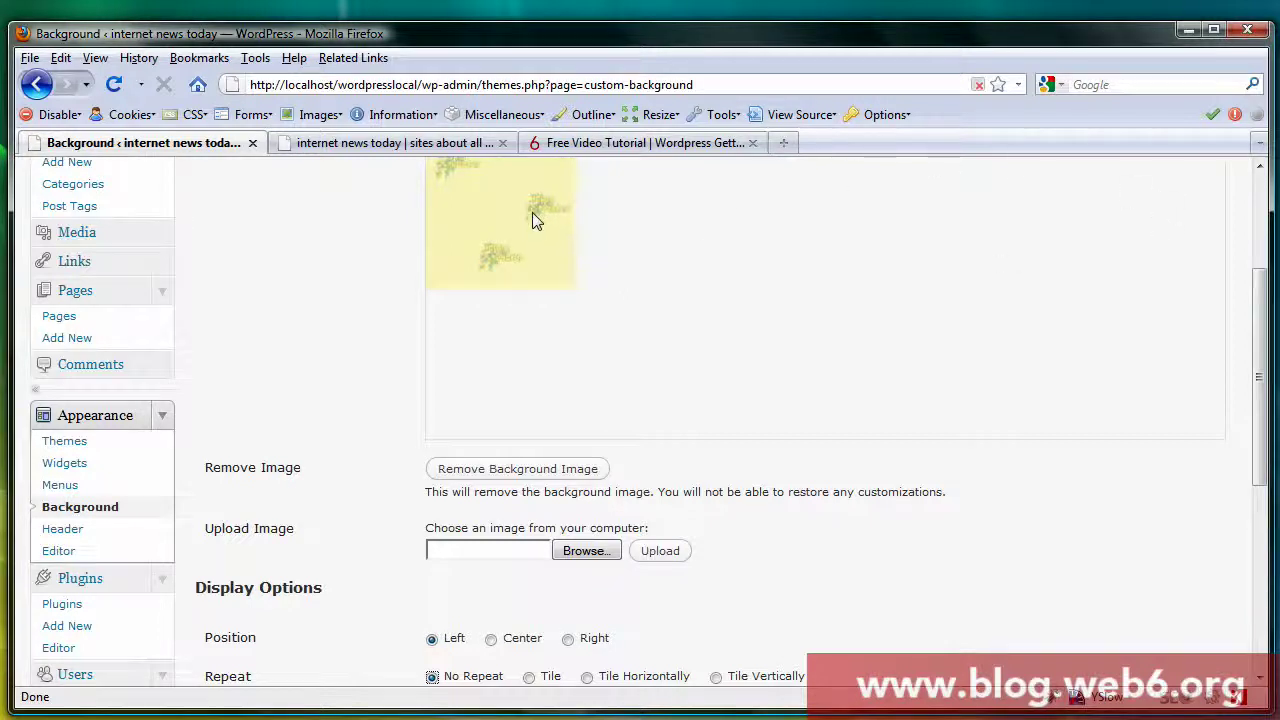
{"action": "scroll", "coordinate": [700, 330], "scroll_direction": "down", "scroll_amount": 4}
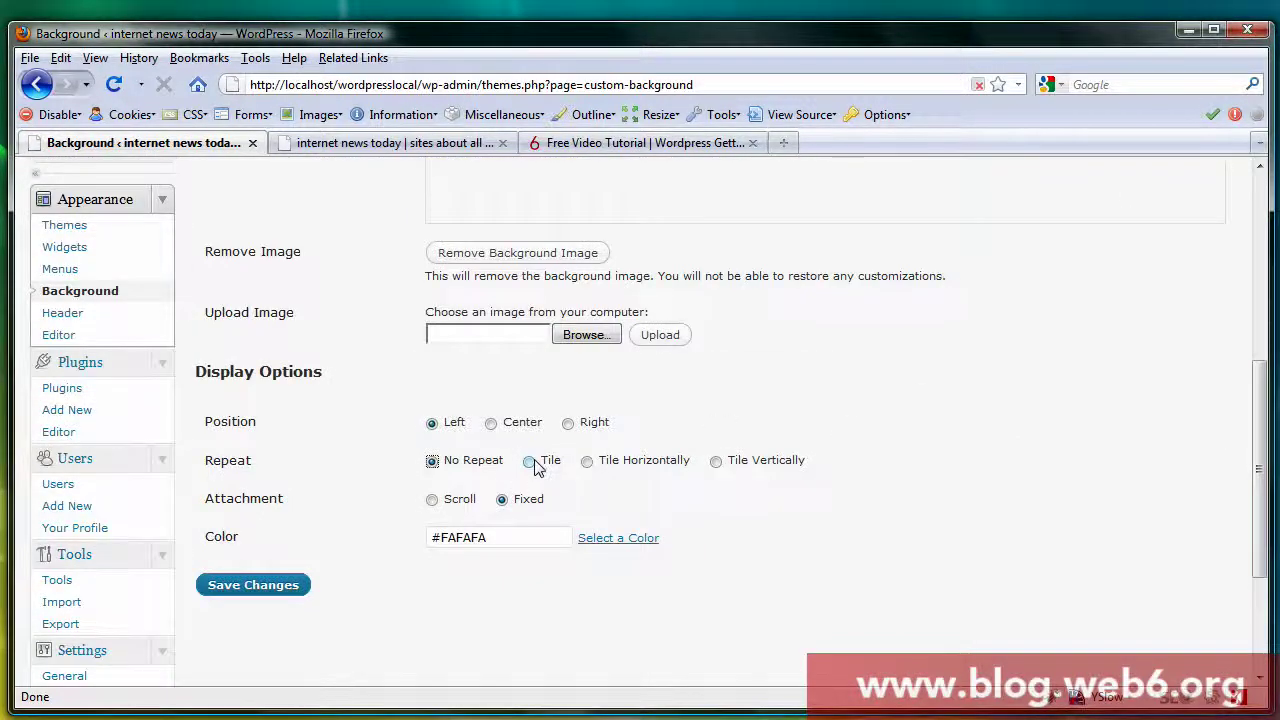
Switch repeat back to Tile and save with Left position and Fixed attachment.
{"action": "left_click", "coordinate": [529, 462]}
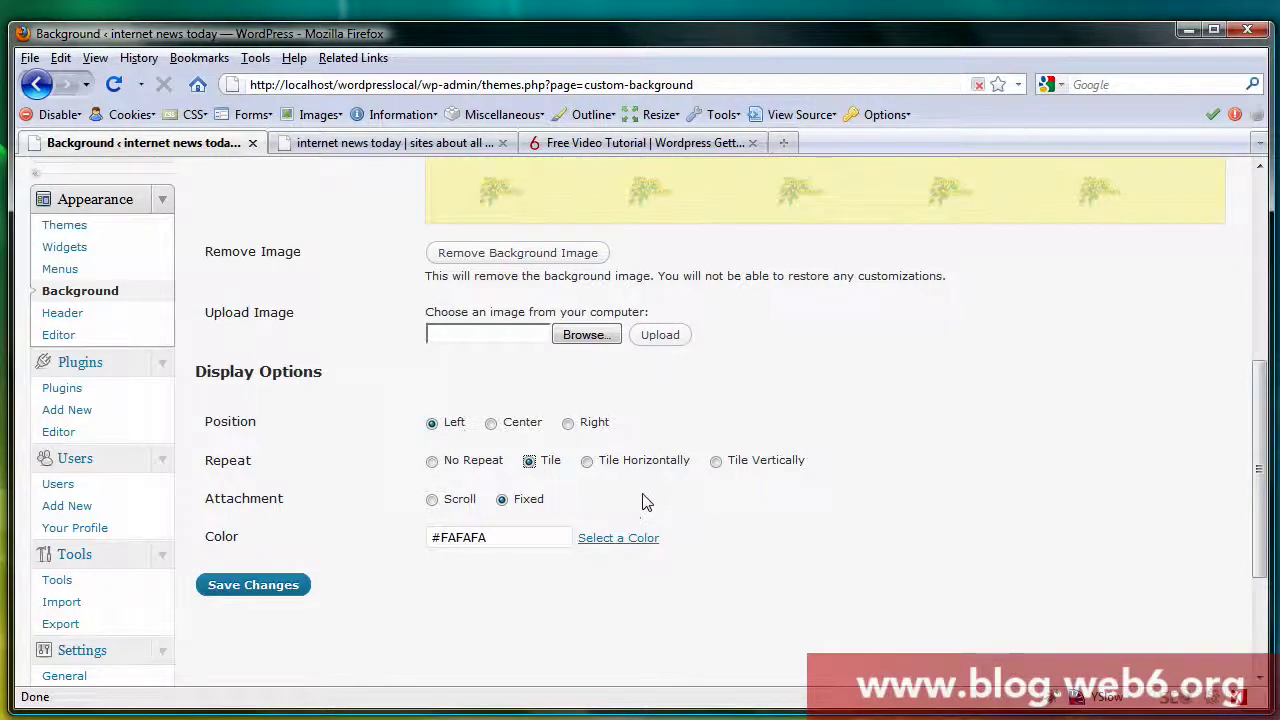
{"action": "left_click", "coordinate": [252, 598]}
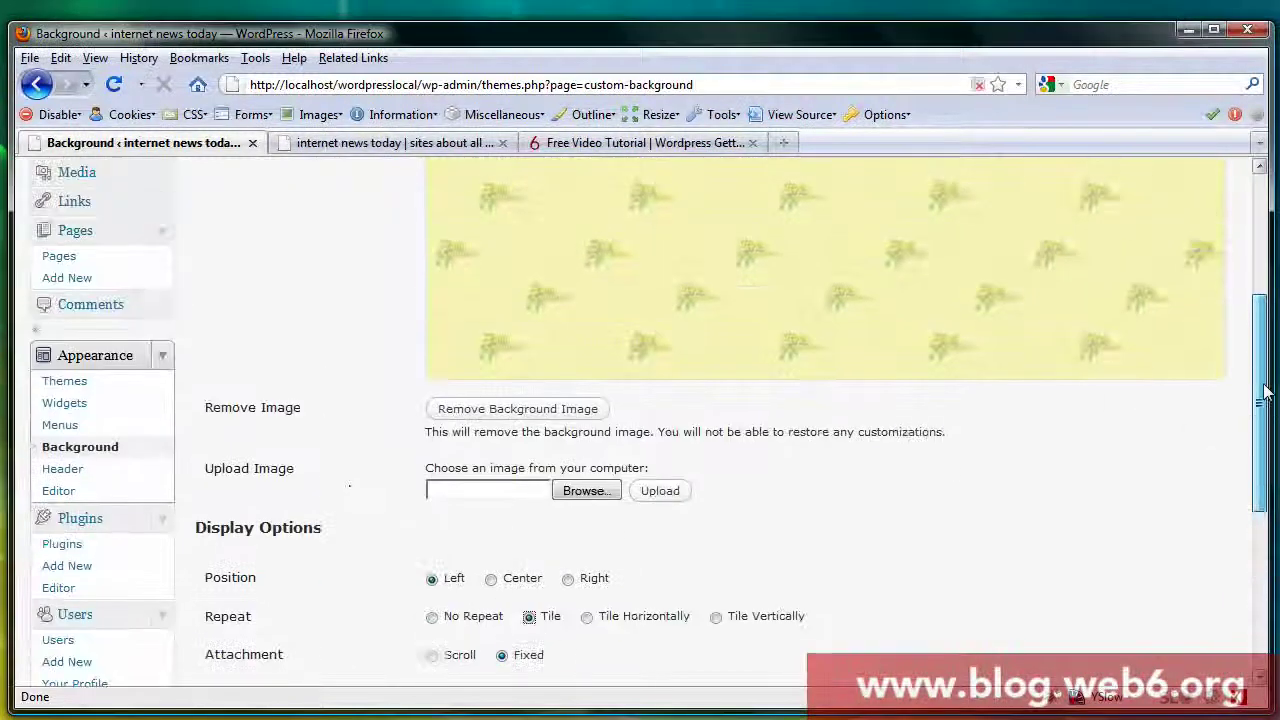
{"action": "scroll", "coordinate": [937, 303], "scroll_direction": "up", "scroll_amount": 3}
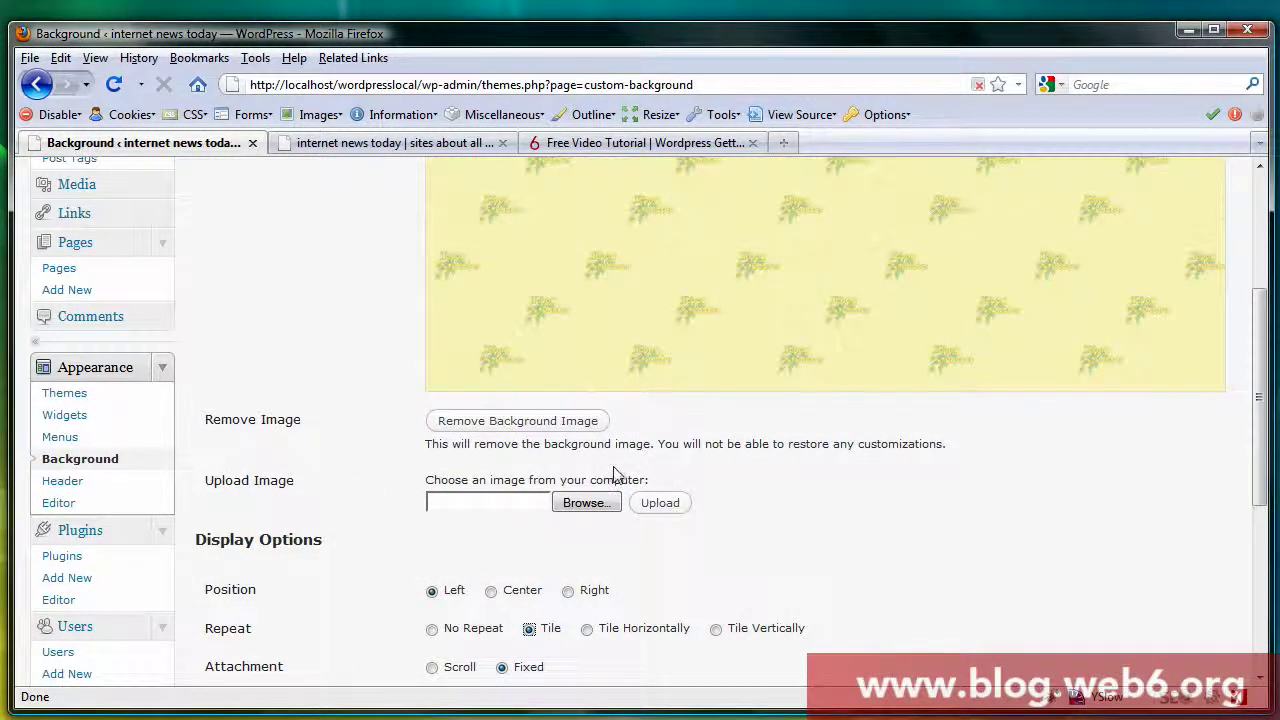
{"action": "scroll", "coordinate": [540, 565], "scroll_direction": "down", "scroll_amount": 3}
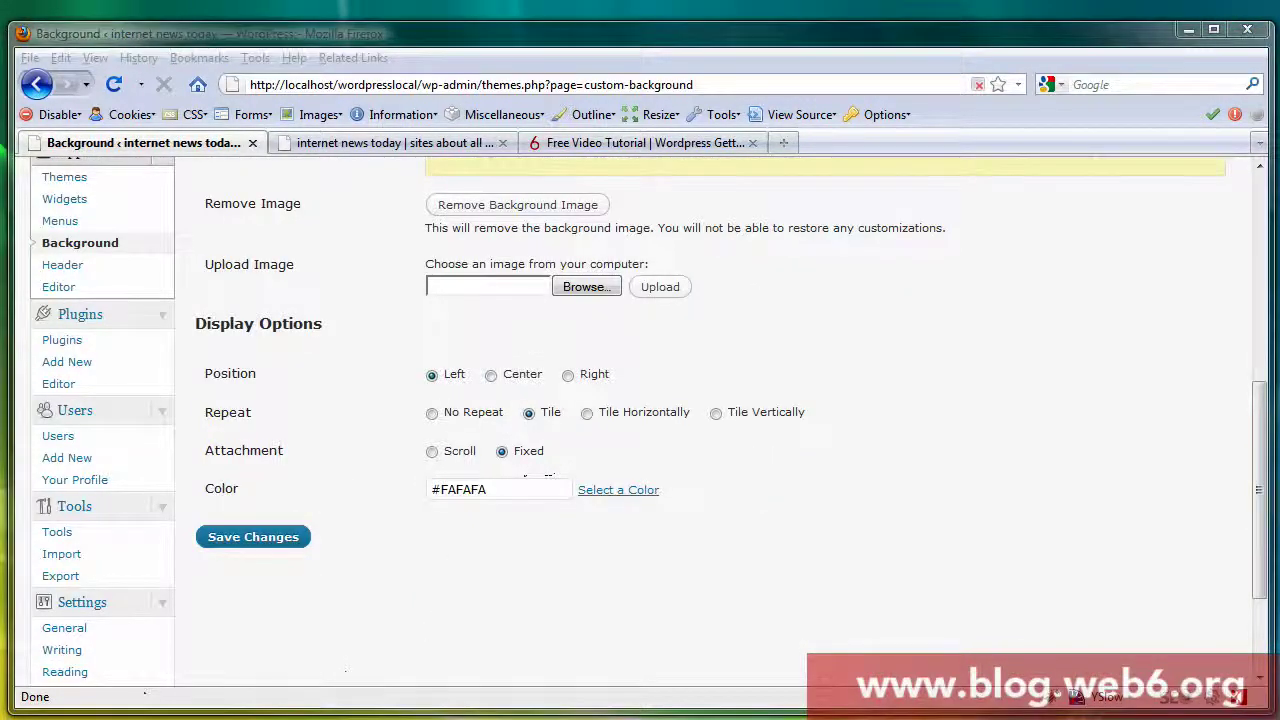
Sample the background image's yellow with a colour finder and copy its hex #FCF6B2.
{"action": "left_click", "coordinate": [1258, 452]}
{"action": "left_click_drag", "start_coordinate": [1258, 452], "coordinate": [1258, 357]}
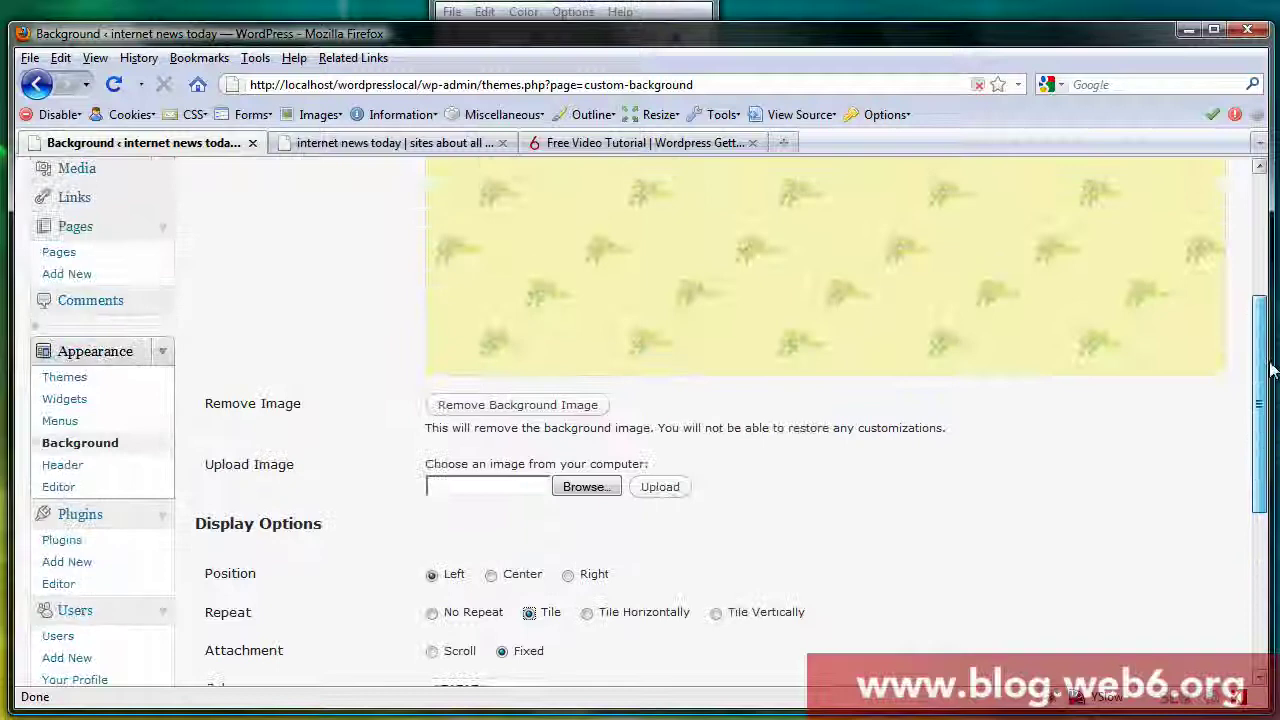
{"action": "left_click", "coordinate": [575, 11]}
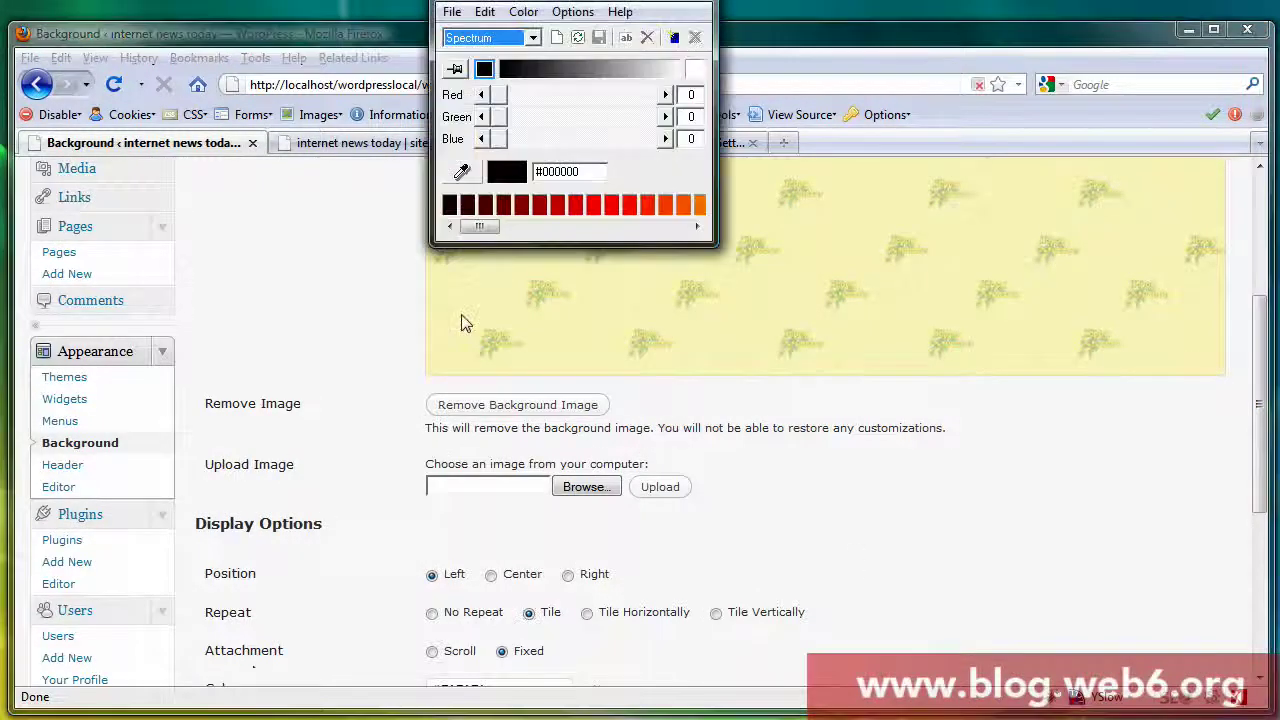
{"action": "left_click_drag", "start_coordinate": [461, 172], "coordinate": [880, 317]}
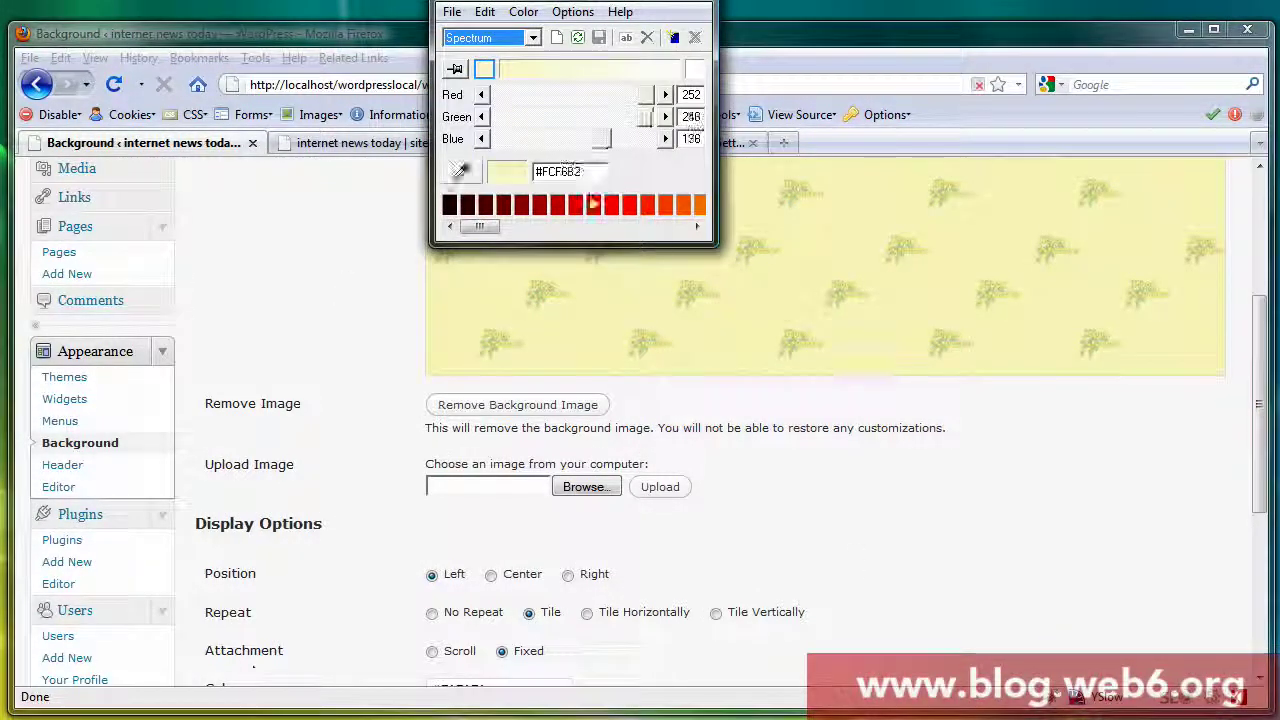
{"action": "right_click", "coordinate": [568, 172]}
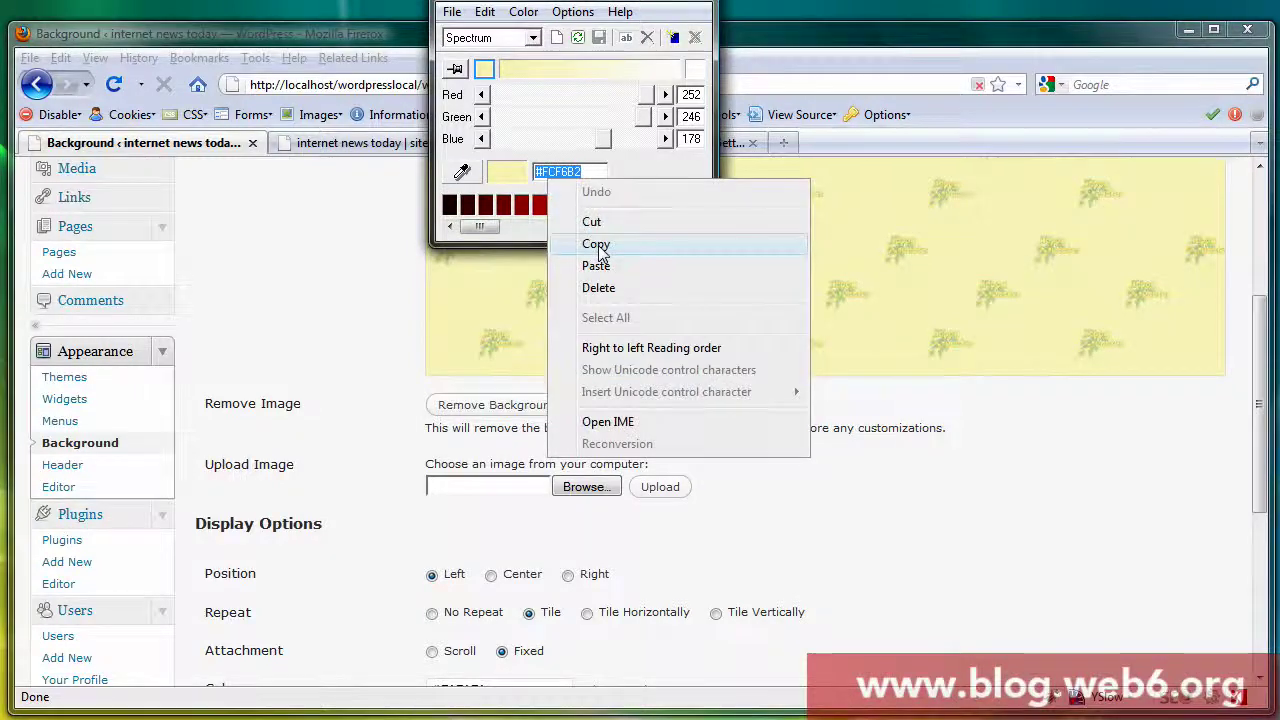
{"action": "left_click", "coordinate": [600, 246]}
Replace #FAFAFA with #FCF6B2 in the Color field, save, and return to the blog tab.
{"action": "left_click", "coordinate": [670, 10]}
{"action": "scroll", "coordinate": [1186, 380], "scroll_direction": "down", "scroll_amount": 4}
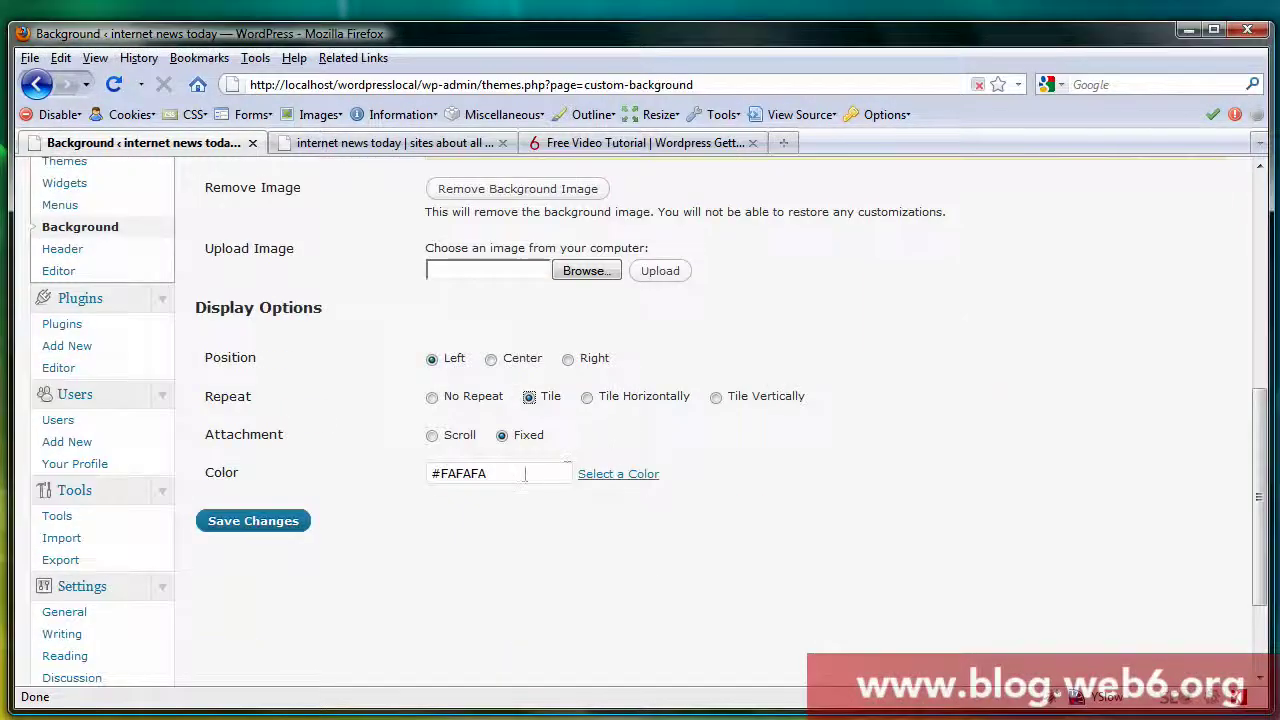
{"action": "left_click_drag", "start_coordinate": [528, 473], "coordinate": [232, 440]}
{"action": "key", "text": "ctrl+v"}
{"action": "left_click", "coordinate": [284, 526]}
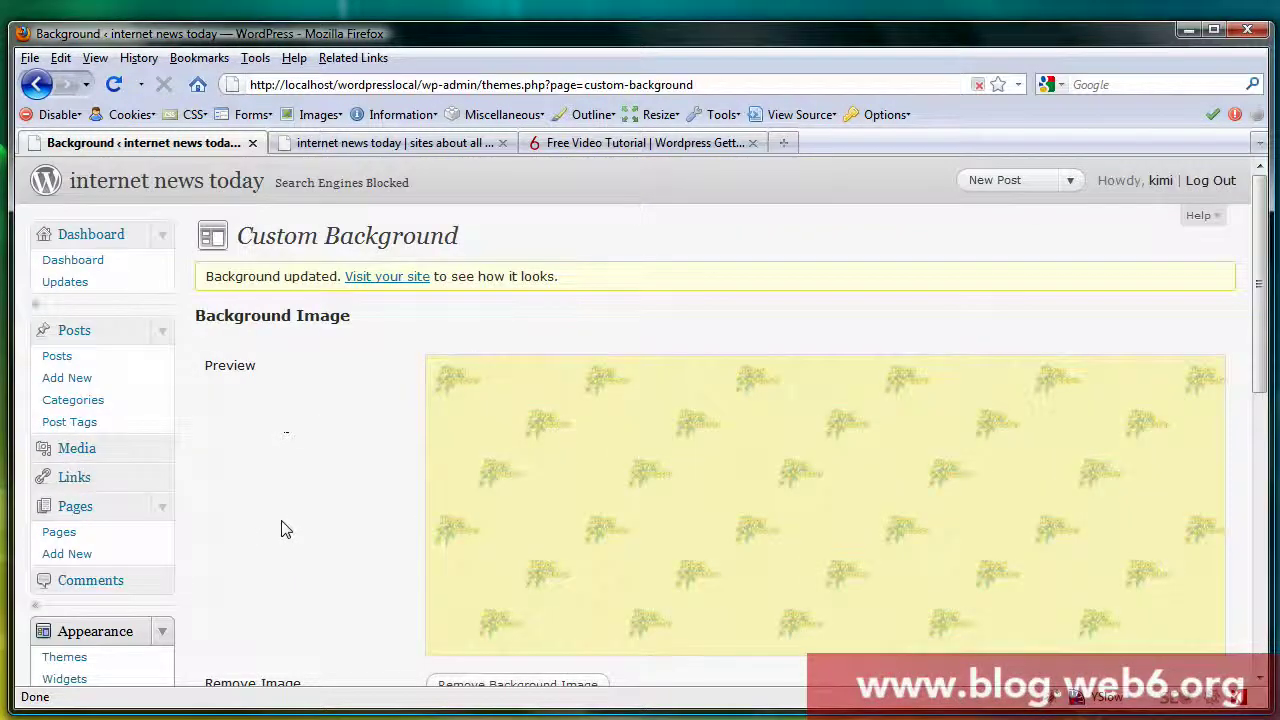
{"action": "left_click", "coordinate": [428, 147]}
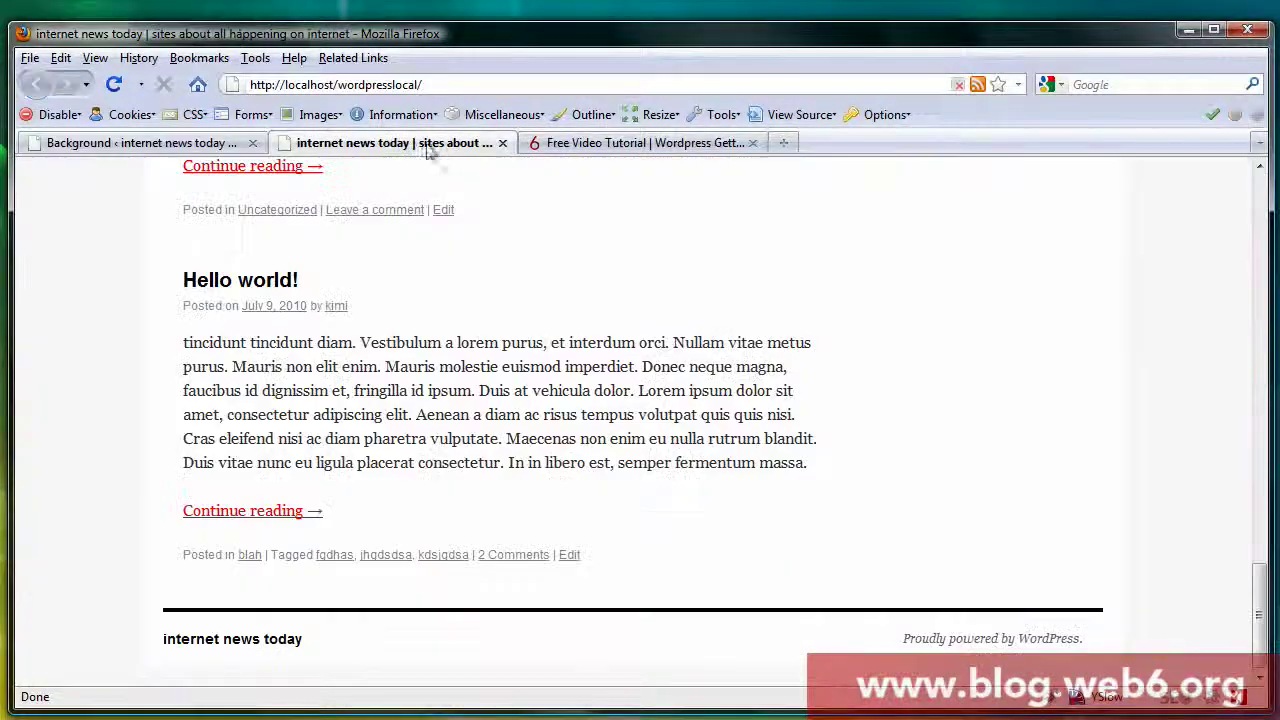
Reload the front page and scroll to the top to see tiled easter_3.gif on pale yellow.
{"action": "left_click", "coordinate": [113, 85]}
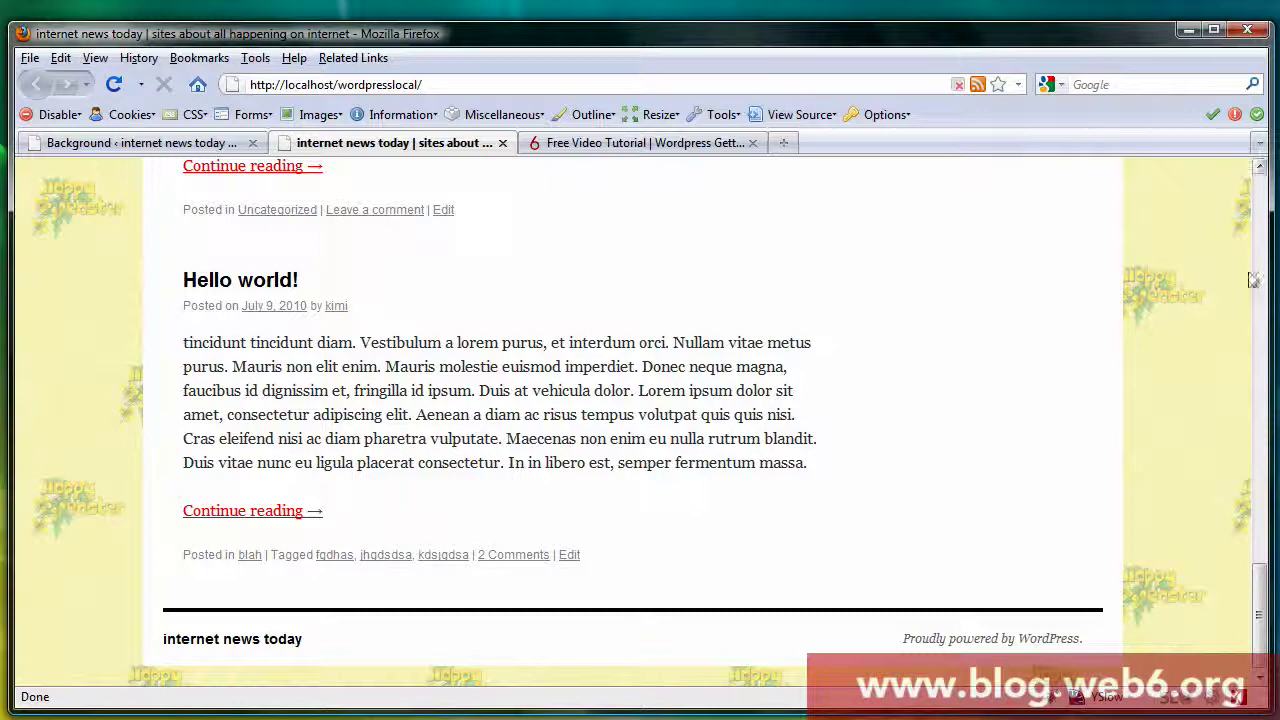
{"action": "left_click_drag", "start_coordinate": [1262, 590], "coordinate": [1272, 228]}
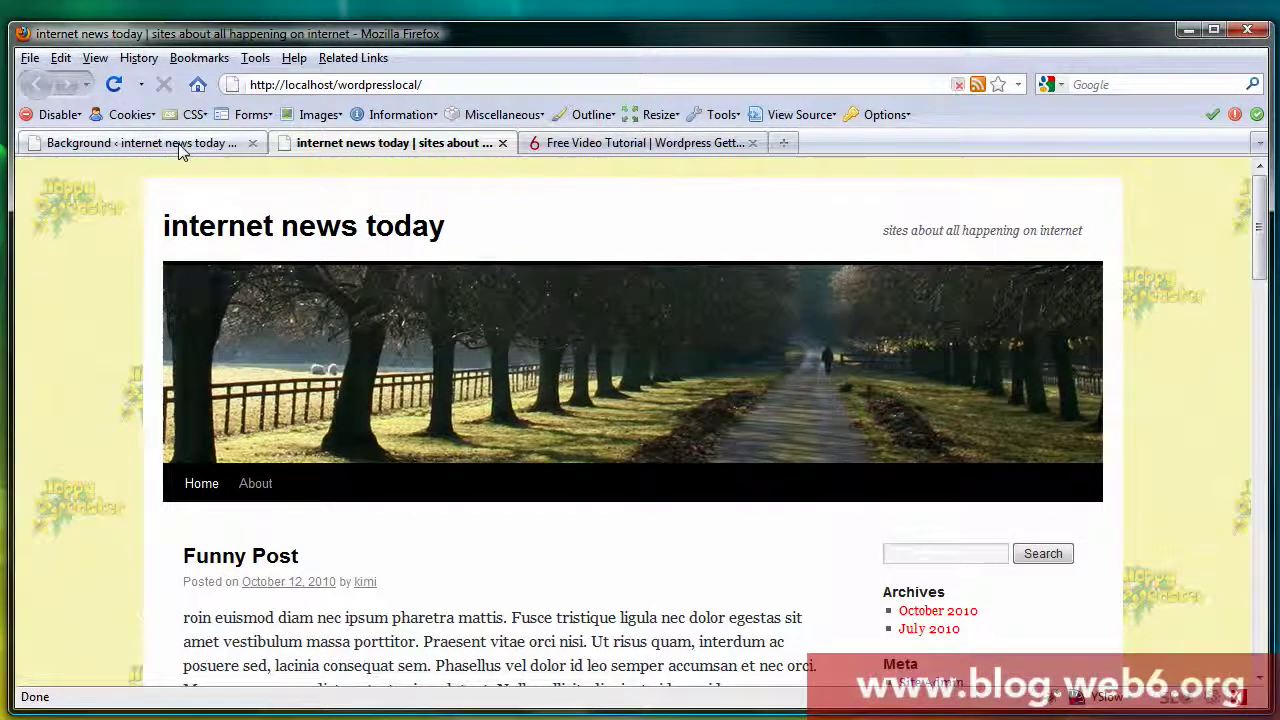
Remove the tiled easter_3.gif background image, keeping the #FCF6B2 colour.
{"action": "left_click", "coordinate": [140, 142]}
{"action": "scroll", "coordinate": [714, 480], "scroll_direction": "down", "scroll_amount": 4}
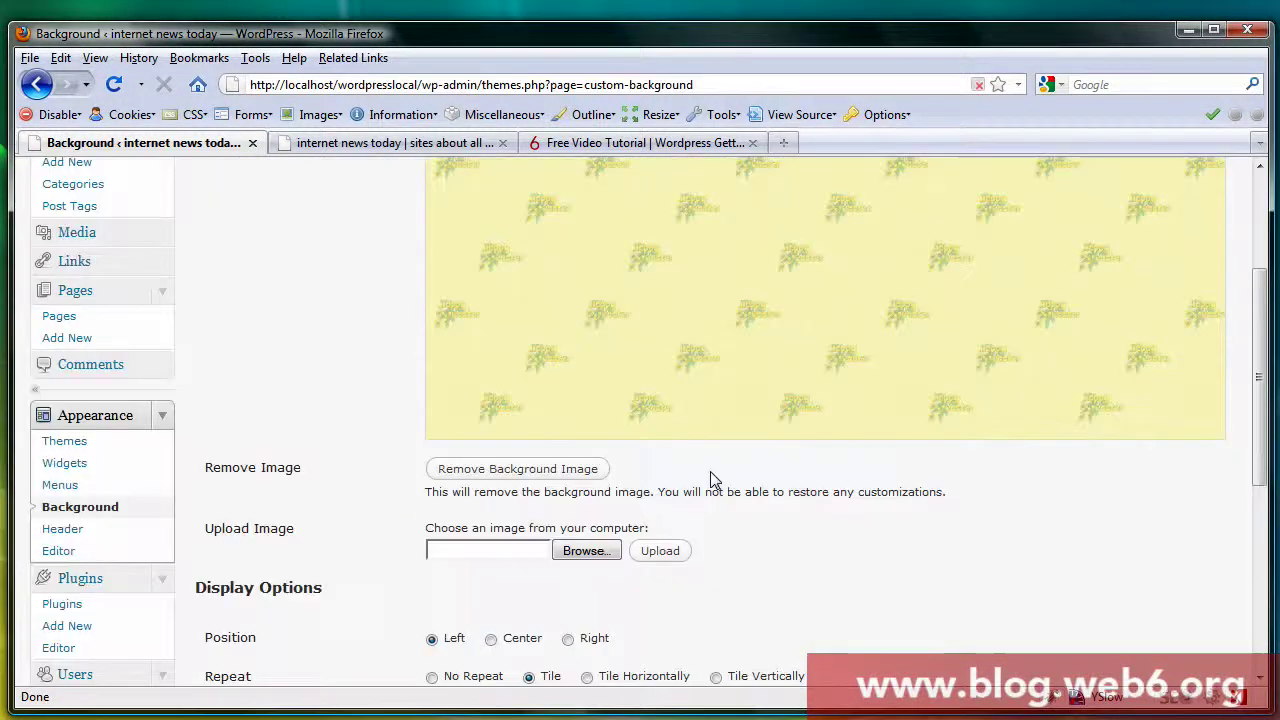
{"action": "left_click", "coordinate": [569, 469]}
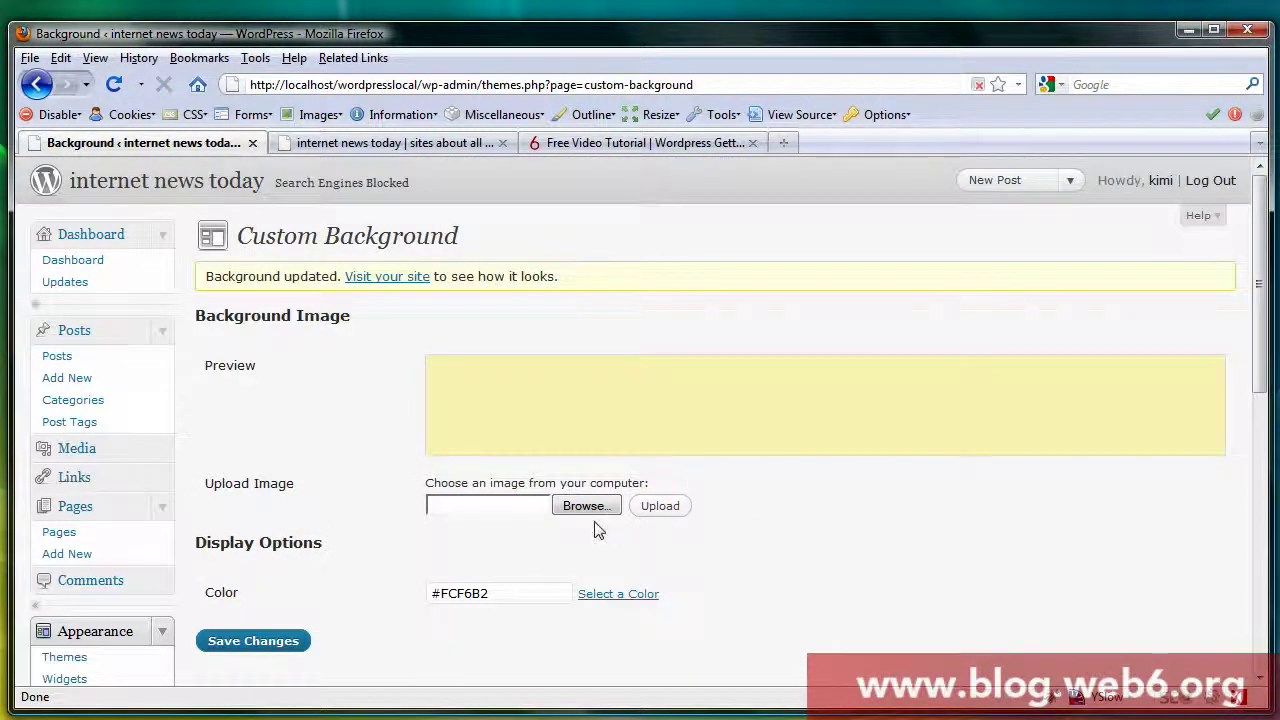
Browse the Desktop for a new background image, then close the file picker without choosing.
{"action": "left_click", "coordinate": [586, 506]}
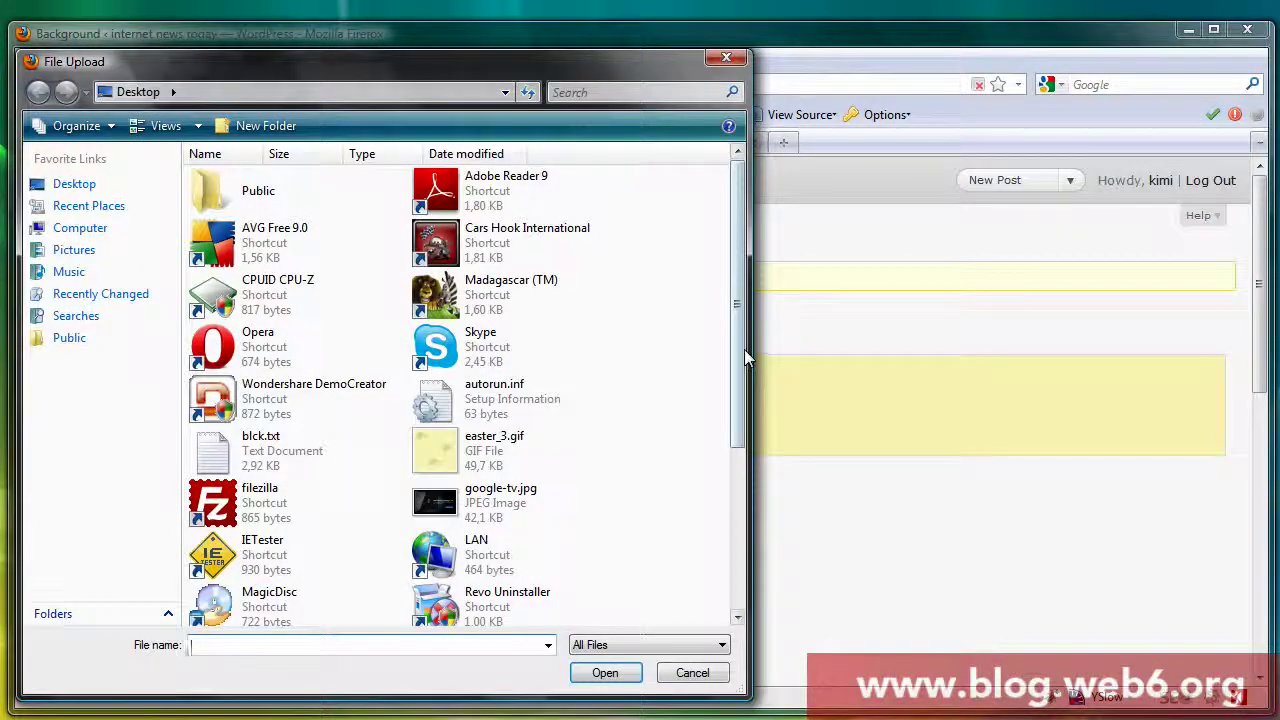
{"action": "scroll", "coordinate": [733, 445], "scroll_direction": "down", "scroll_amount": 1}
{"action": "left_click_drag", "start_coordinate": [733, 445], "coordinate": [727, 503]}
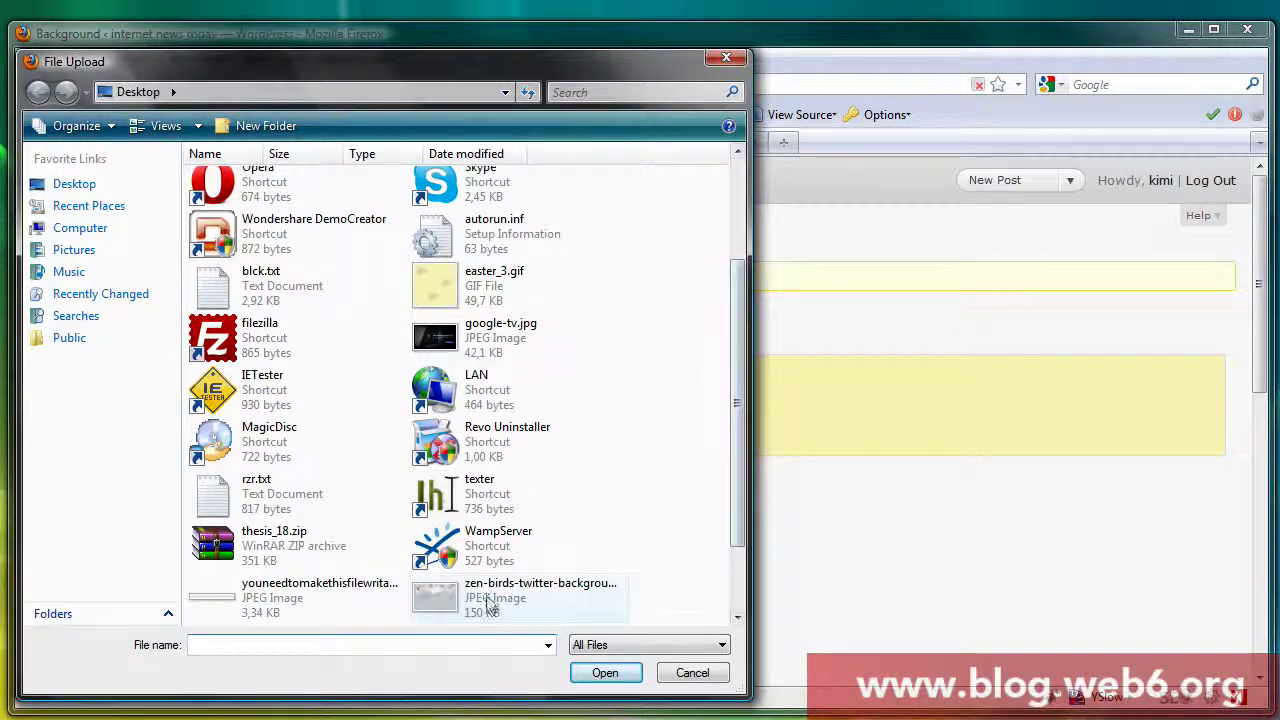
{"action": "left_click", "coordinate": [737, 62]}
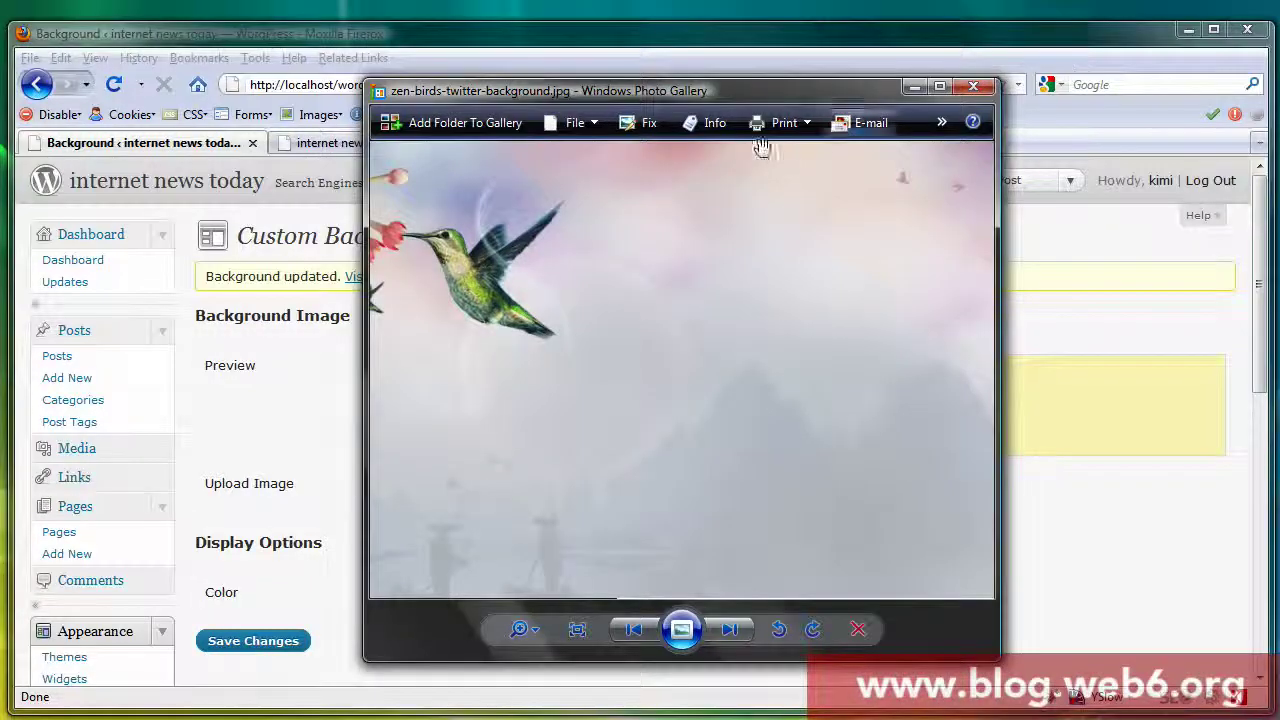
Enlarge Photo Gallery to inspect zen-birds-twitter-background.jpg, then close the viewer.
{"action": "left_click_drag", "start_coordinate": [364, 80], "coordinate": [8, 3]}
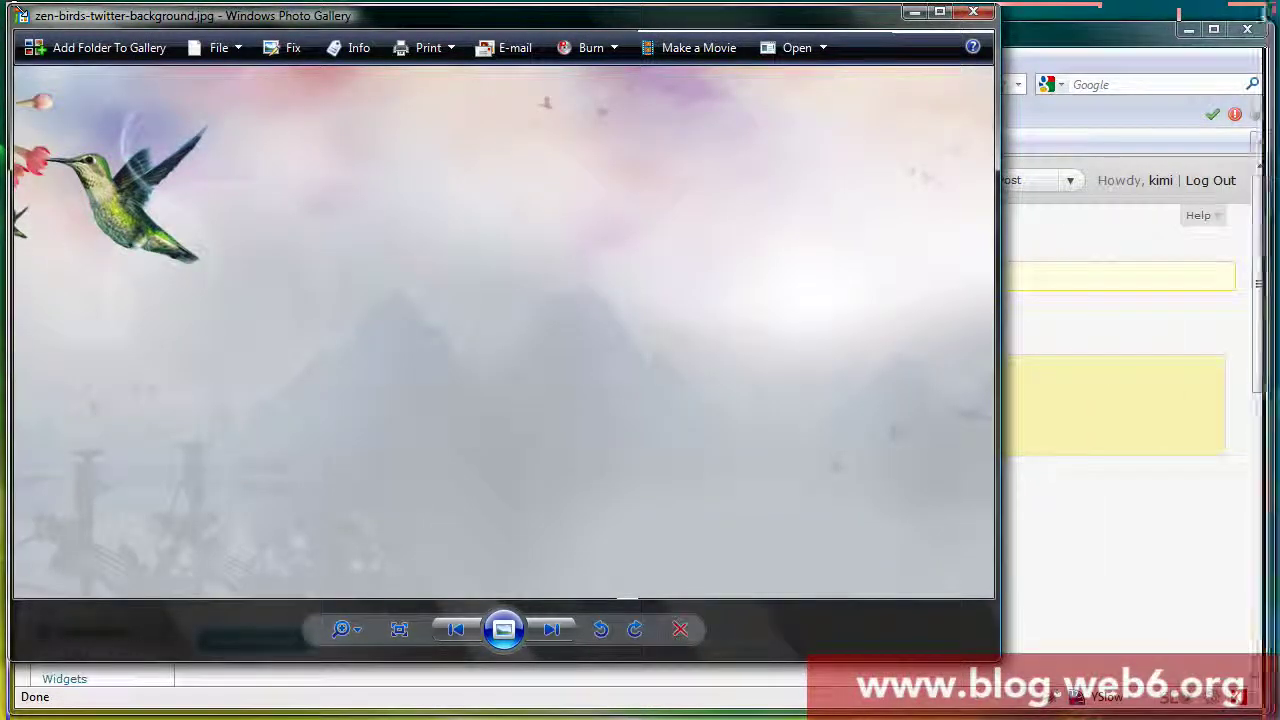
{"action": "left_click_drag", "start_coordinate": [993, 651], "coordinate": [1262, 700]}
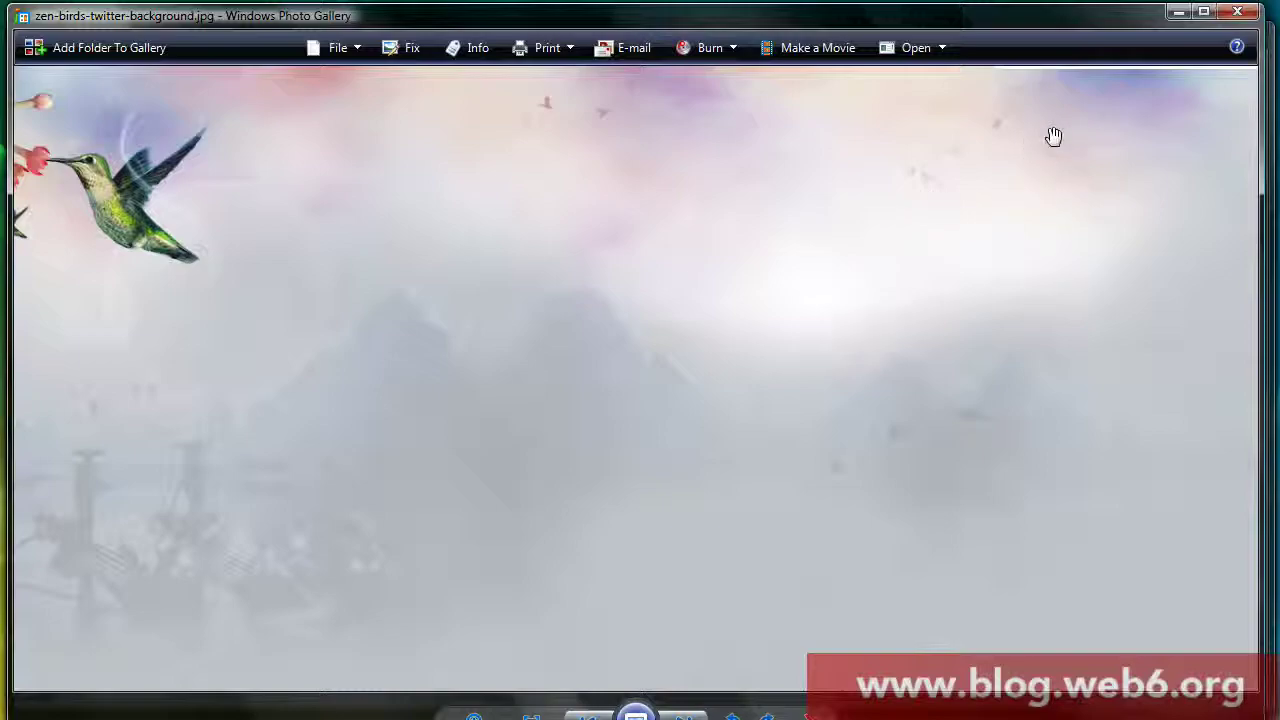
{"action": "left_click", "coordinate": [1238, 11]}
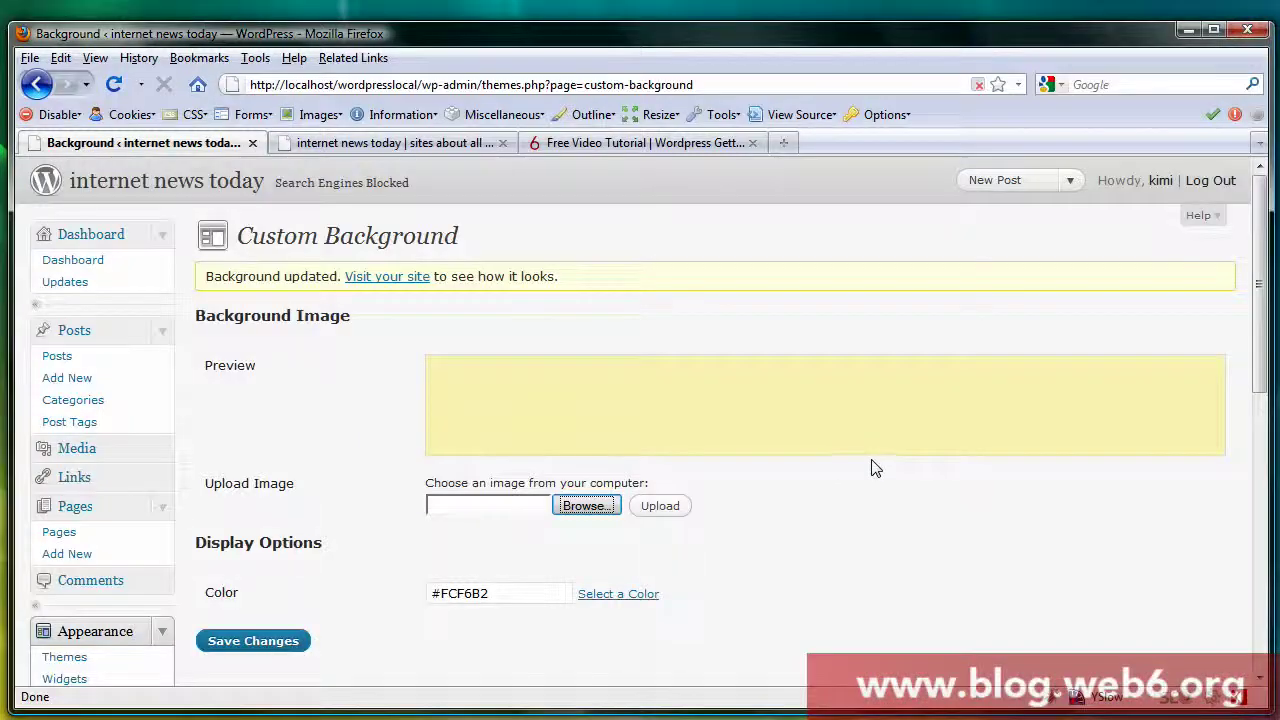
Upload zen-birds-twitter-background.jpg from the Desktop as the new background image.
{"action": "left_click", "coordinate": [586, 506]}
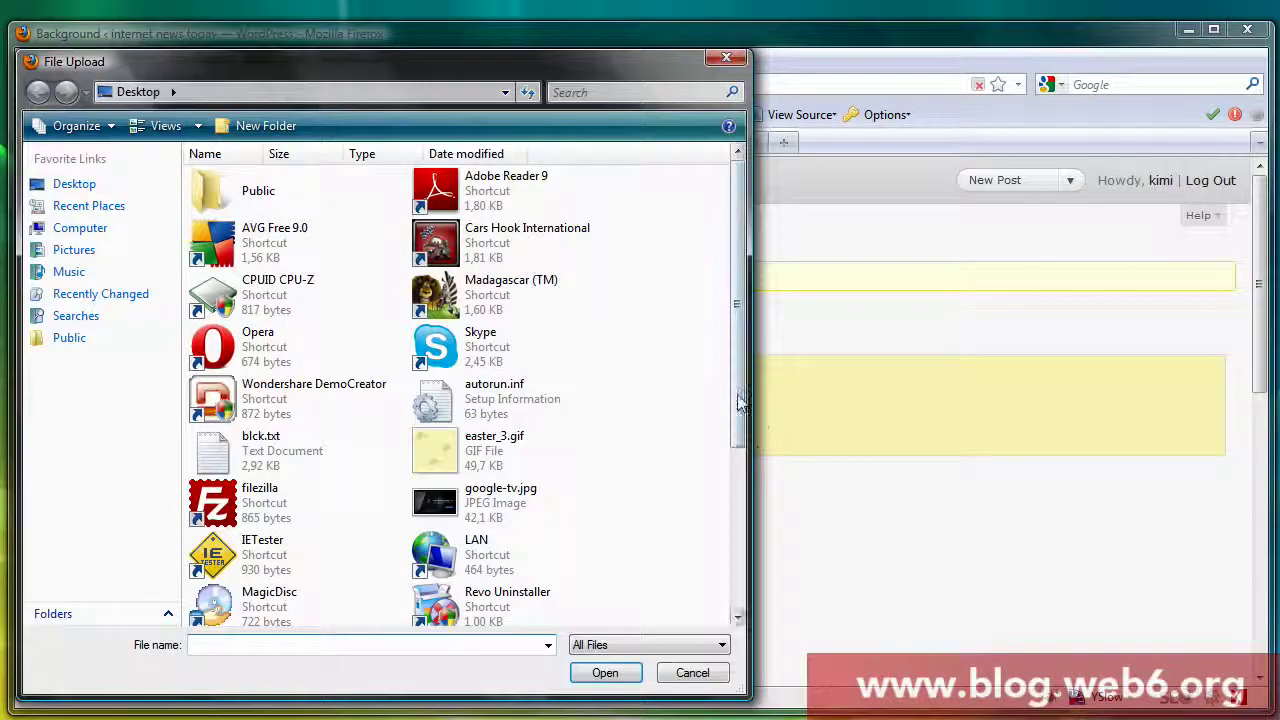
{"action": "scroll", "coordinate": [727, 492], "scroll_direction": "down", "scroll_amount": 3}
{"action": "scroll", "coordinate": [727, 492], "scroll_direction": "down", "scroll_amount": 3}
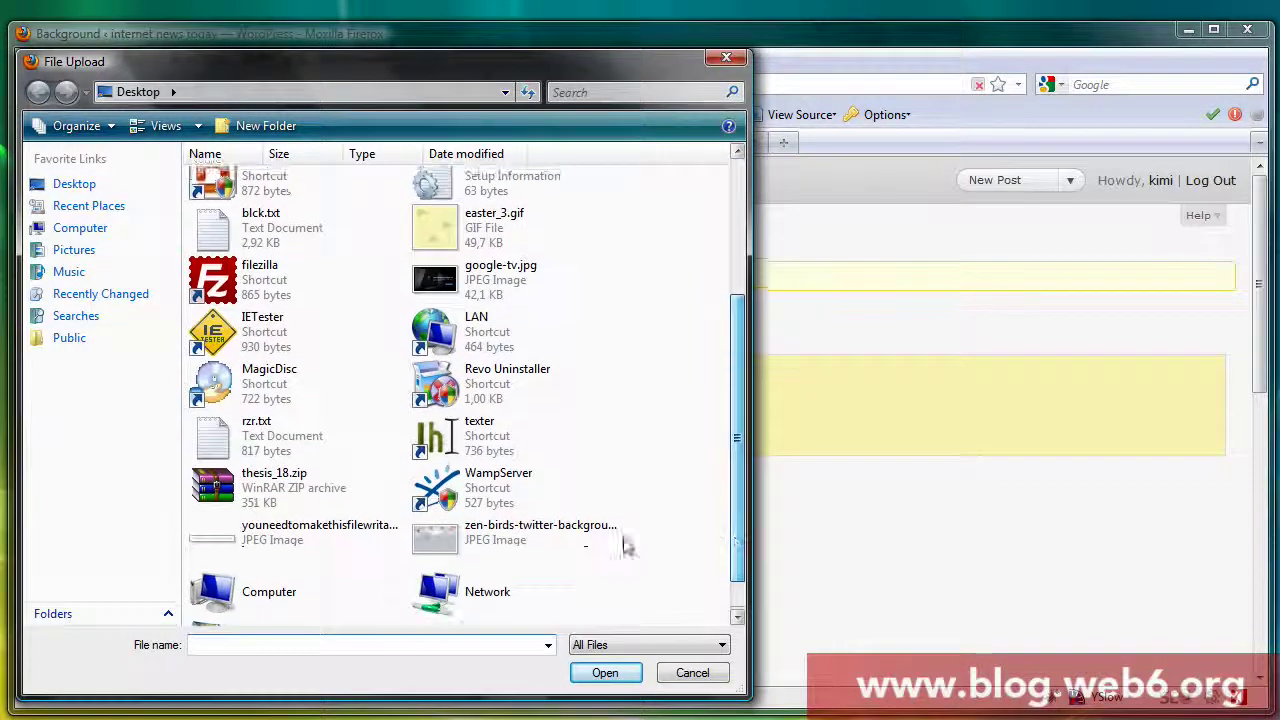
{"action": "left_click", "coordinate": [527, 539]}
{"action": "left_click", "coordinate": [605, 672]}
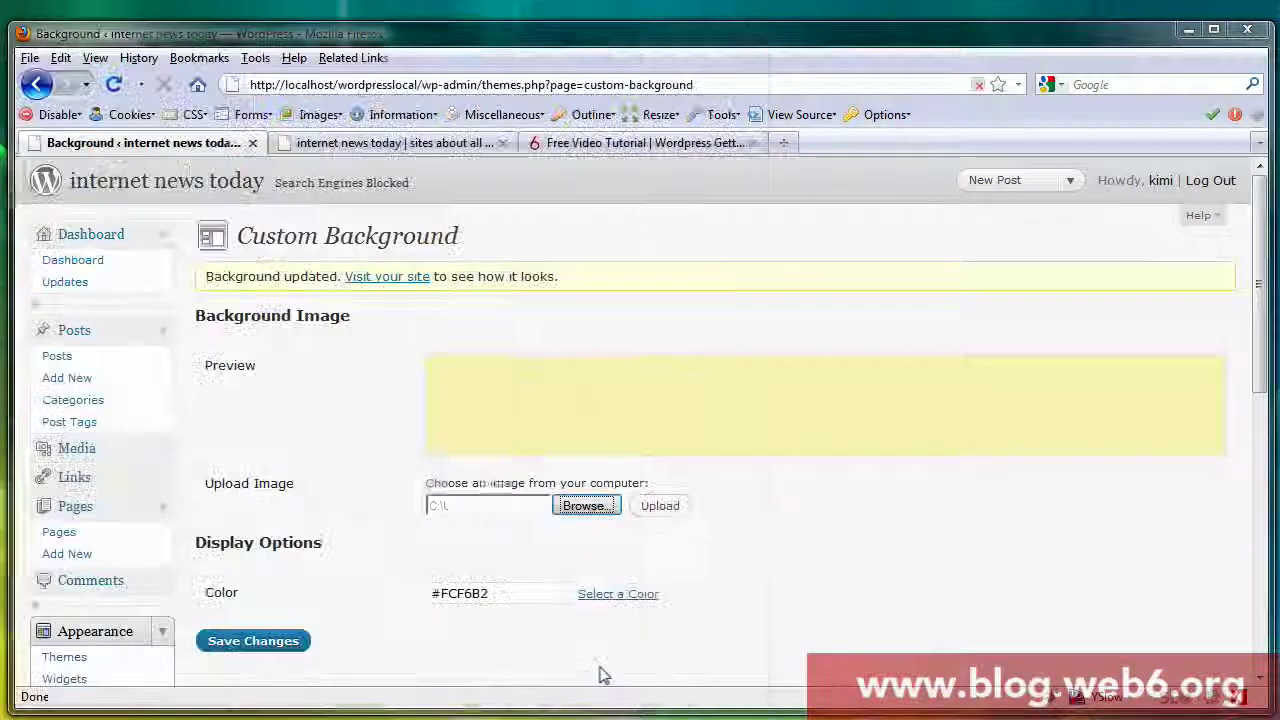
{"action": "left_click", "coordinate": [662, 508]}
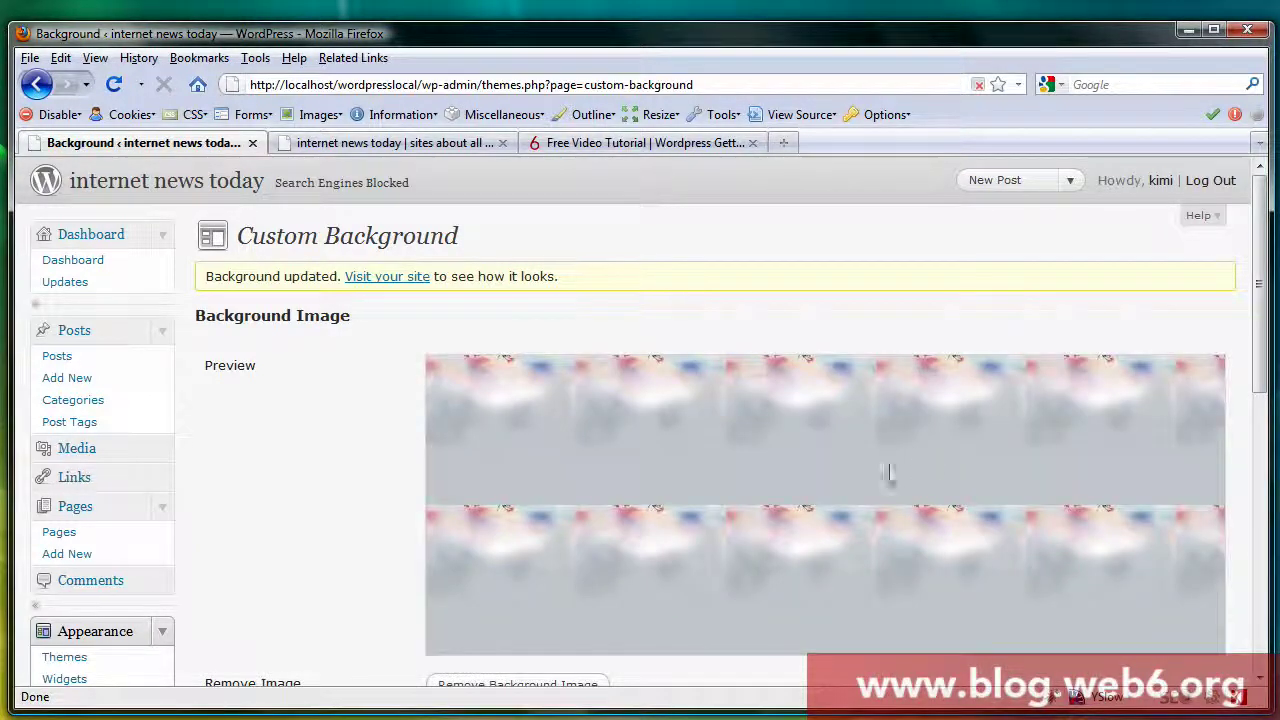
Set the zen-birds background to No Repeat, save, and view it on the blog's front page.
{"action": "scroll", "coordinate": [900, 465], "scroll_direction": "down", "scroll_amount": 2}
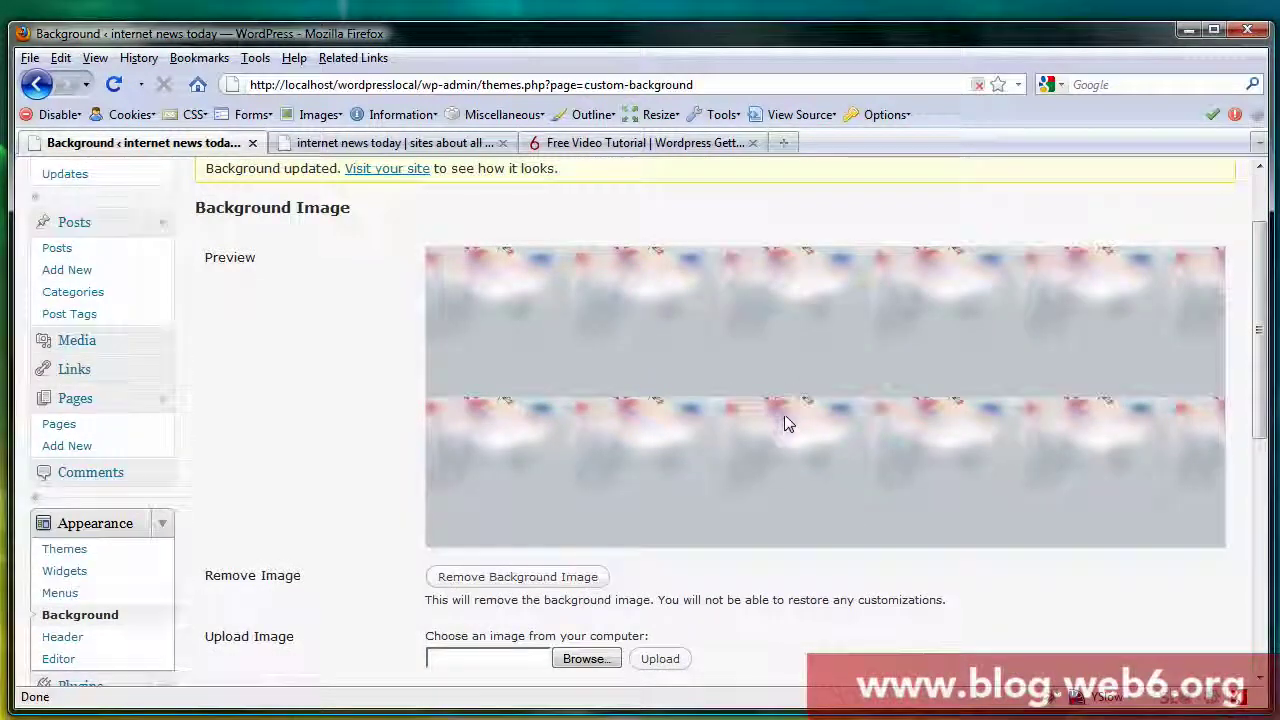
{"action": "scroll", "coordinate": [786, 423], "scroll_direction": "down", "scroll_amount": 4}
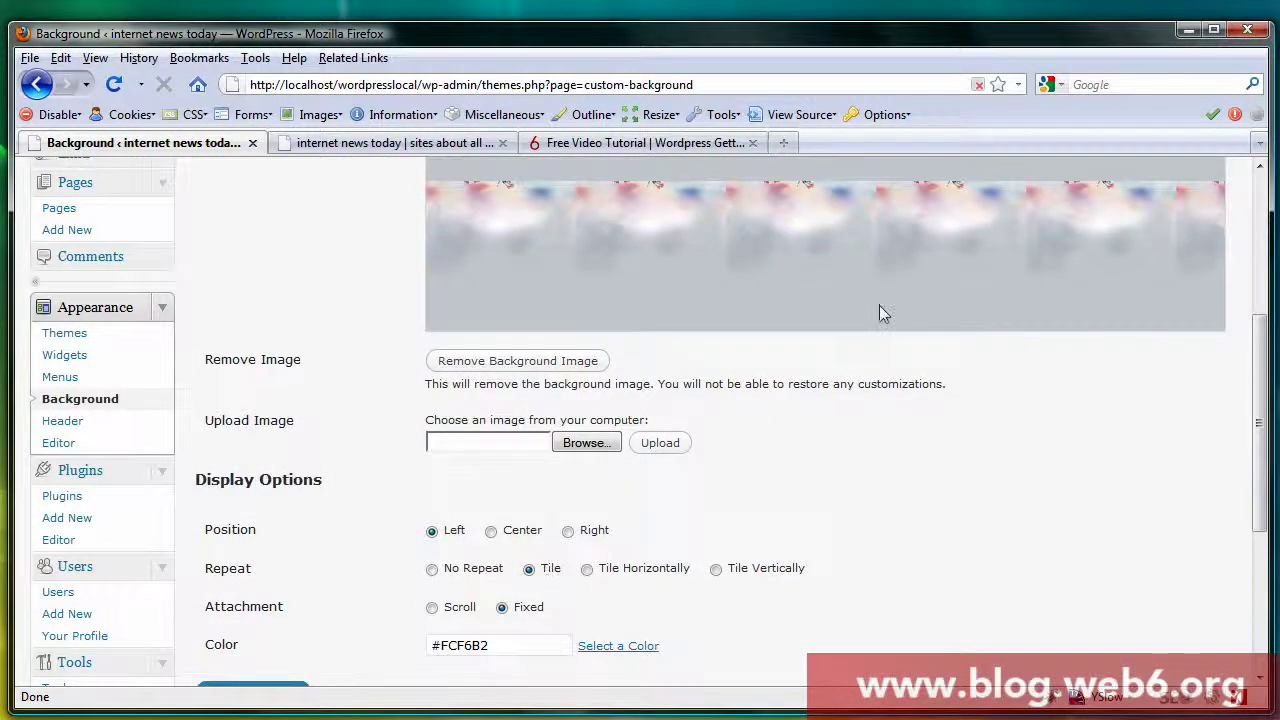
{"action": "scroll", "coordinate": [879, 313], "scroll_direction": "up", "scroll_amount": 4}
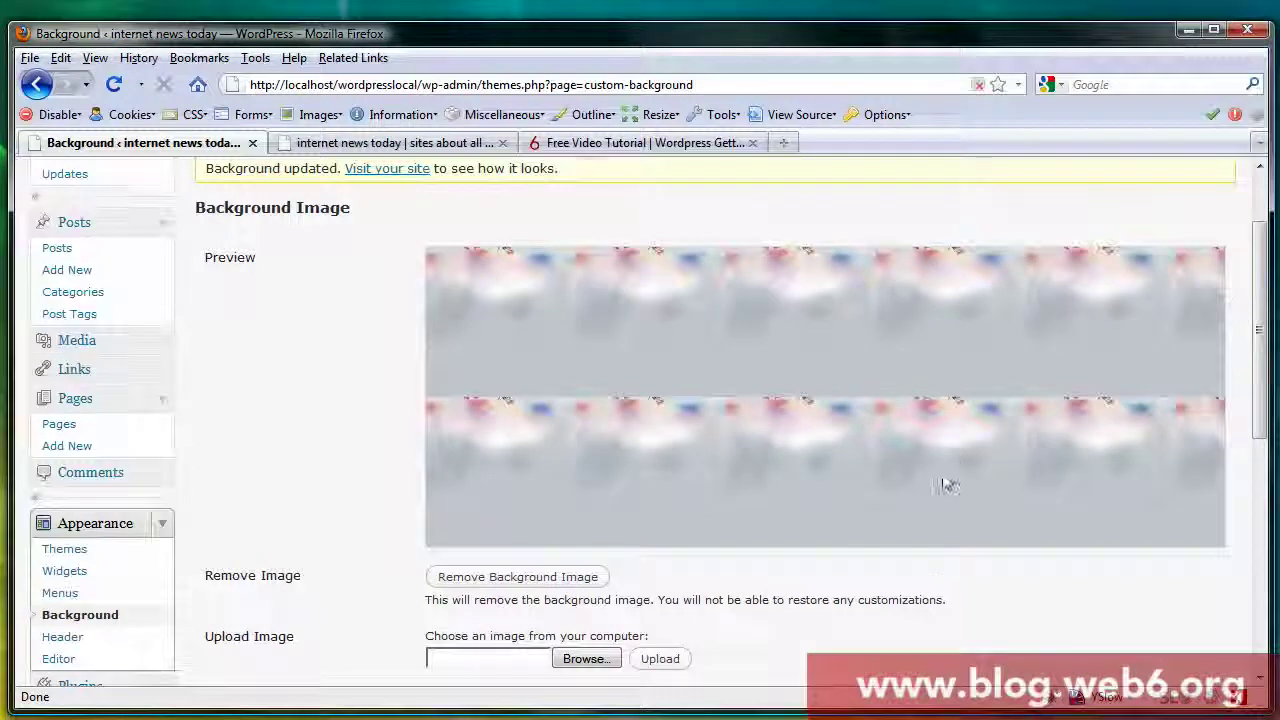
{"action": "scroll", "coordinate": [780, 400], "scroll_direction": "down", "scroll_amount": 6}
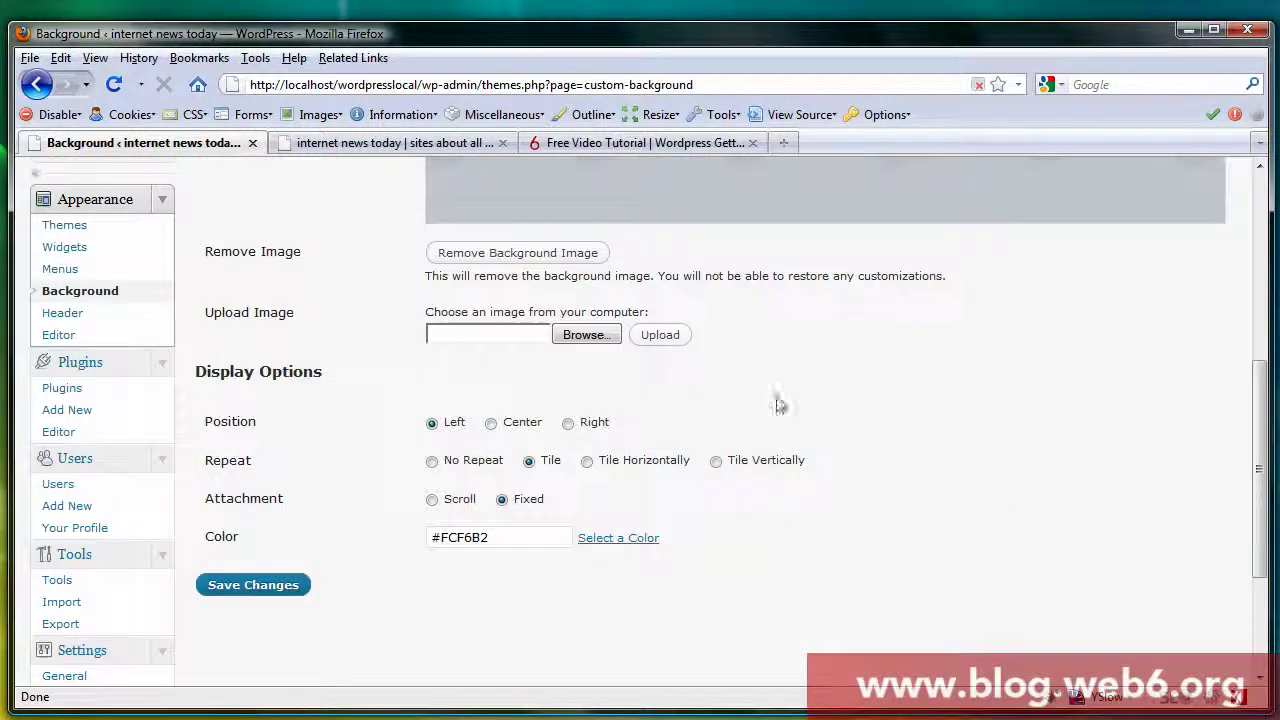
{"action": "left_click", "coordinate": [432, 465]}
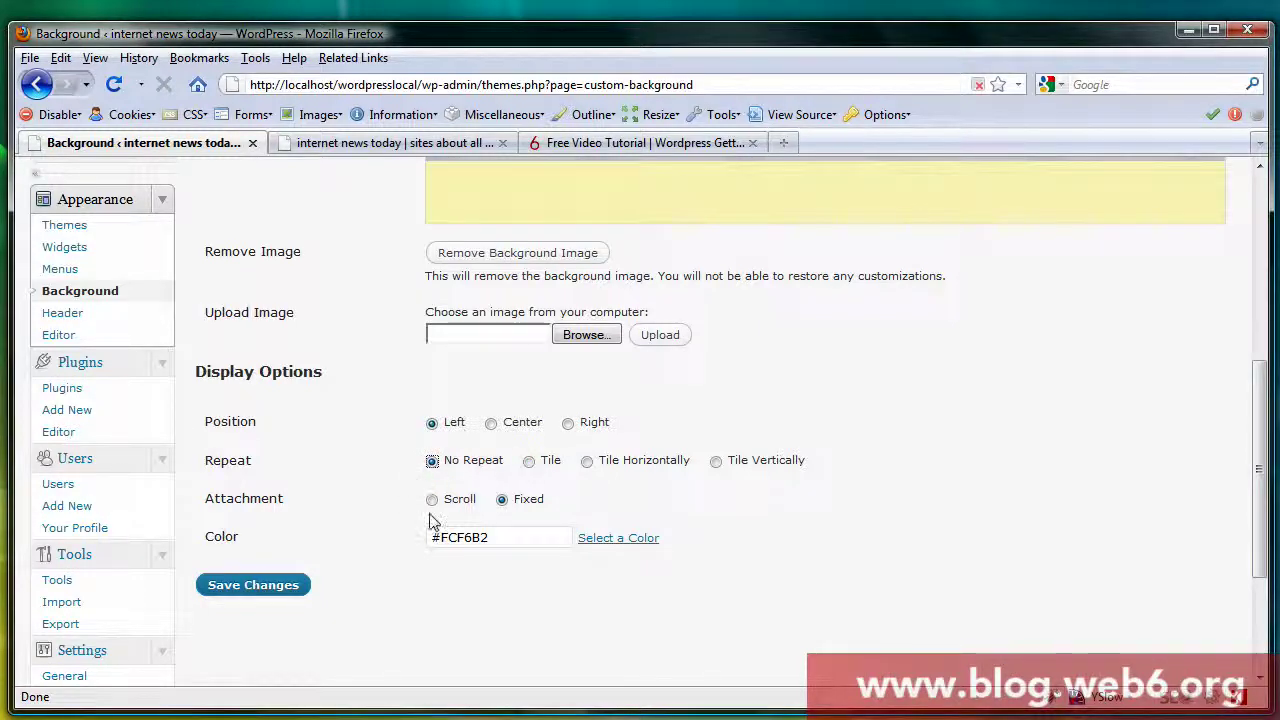
{"action": "scroll", "coordinate": [495, 530], "scroll_direction": "up", "scroll_amount": 6}
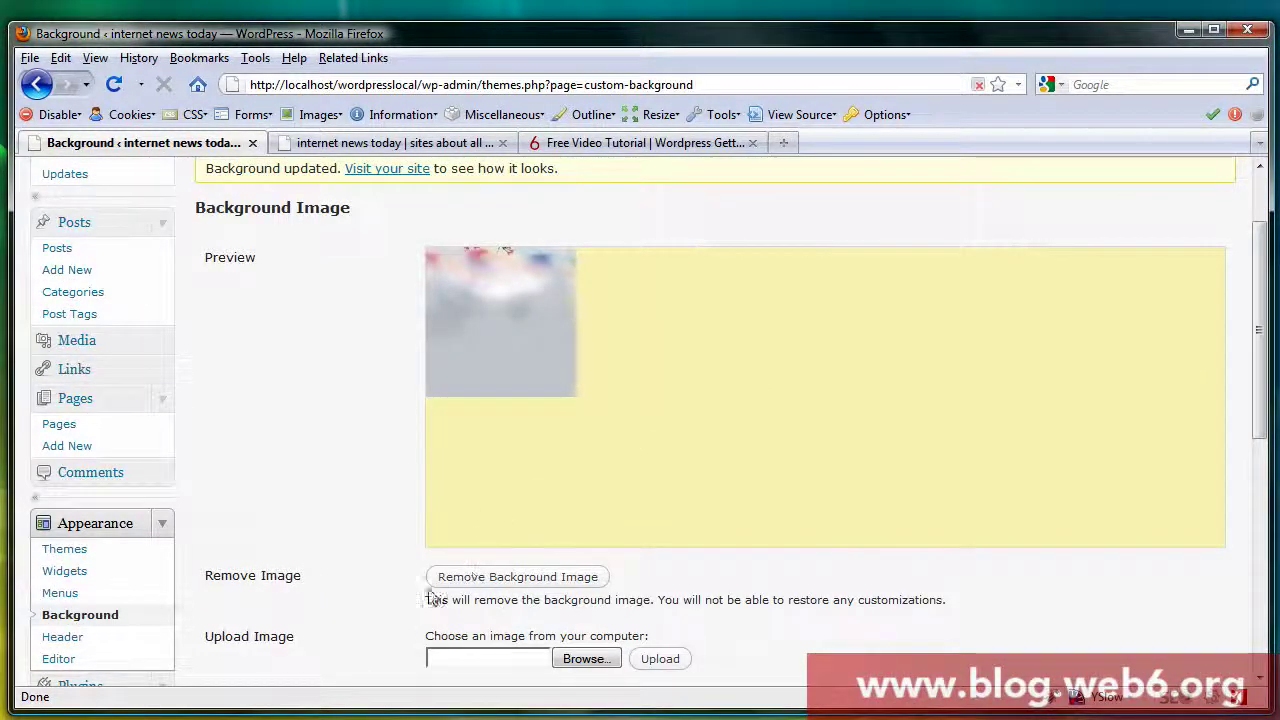
{"action": "scroll", "coordinate": [450, 560], "scroll_direction": "down", "scroll_amount": 9}
{"action": "left_click", "coordinate": [268, 425]}
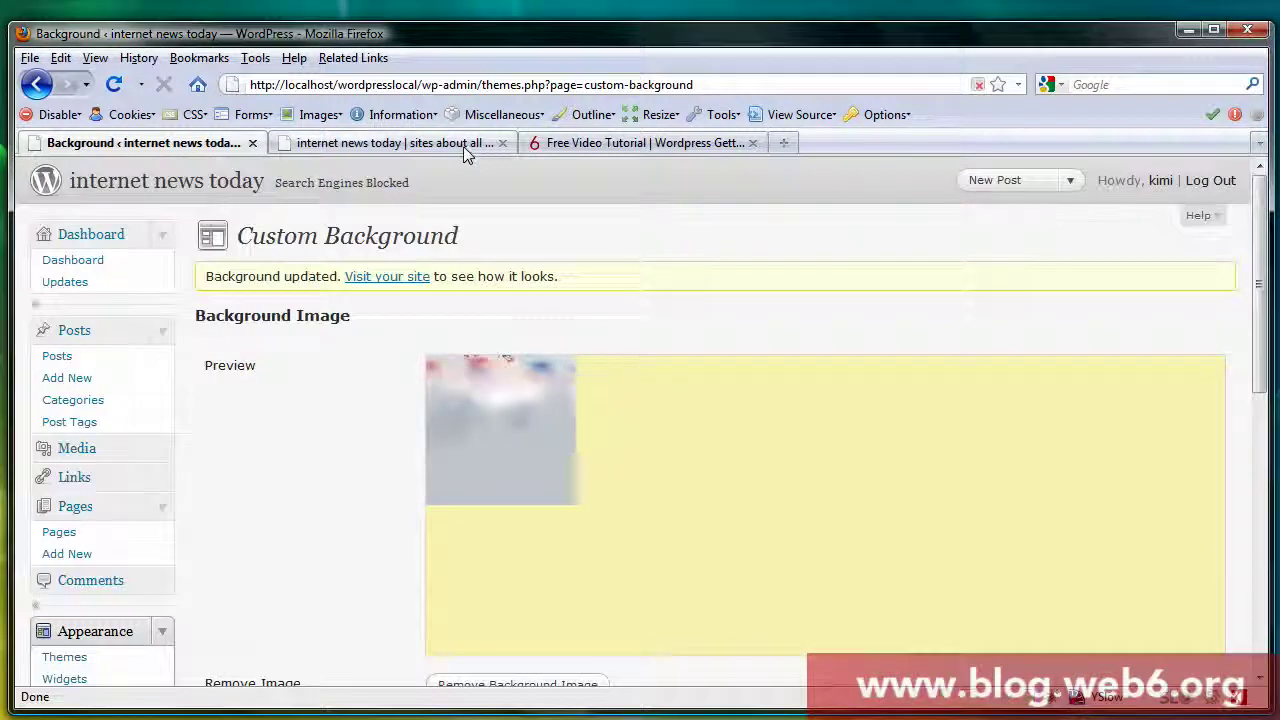
{"action": "left_click", "coordinate": [463, 146]}
Reload the blog and scroll to confirm the hummingbird image appears once at the left.
{"action": "left_click", "coordinate": [114, 86]}
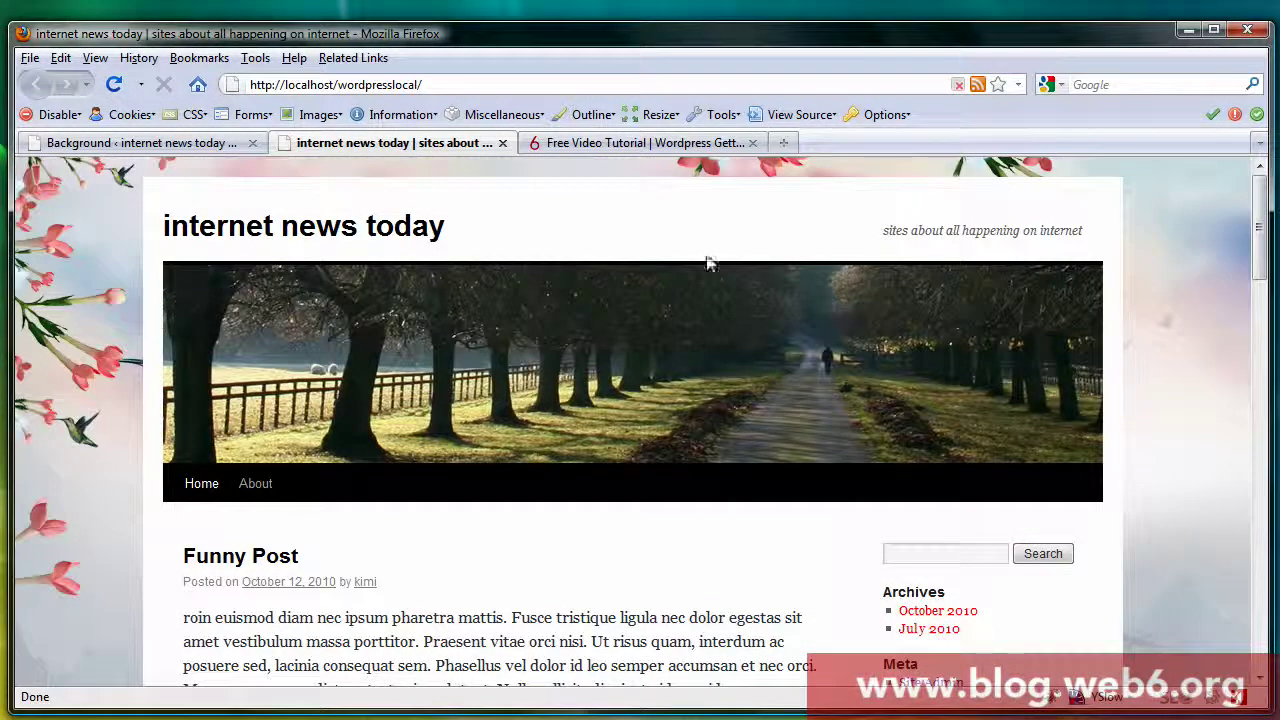
{"action": "mouse_move", "coordinate": [1268, 238]}
{"action": "left_mouse_down"}
{"action": "mouse_move", "coordinate": [1264, 622]}
{"action": "mouse_move", "coordinate": [1264, 255]}
{"action": "left_mouse_up"}
Set the background image position to Center and save the background settings.
{"action": "left_click", "coordinate": [167, 147]}
{"action": "scroll", "coordinate": [643, 520], "scroll_direction": "down", "scroll_amount": 5}
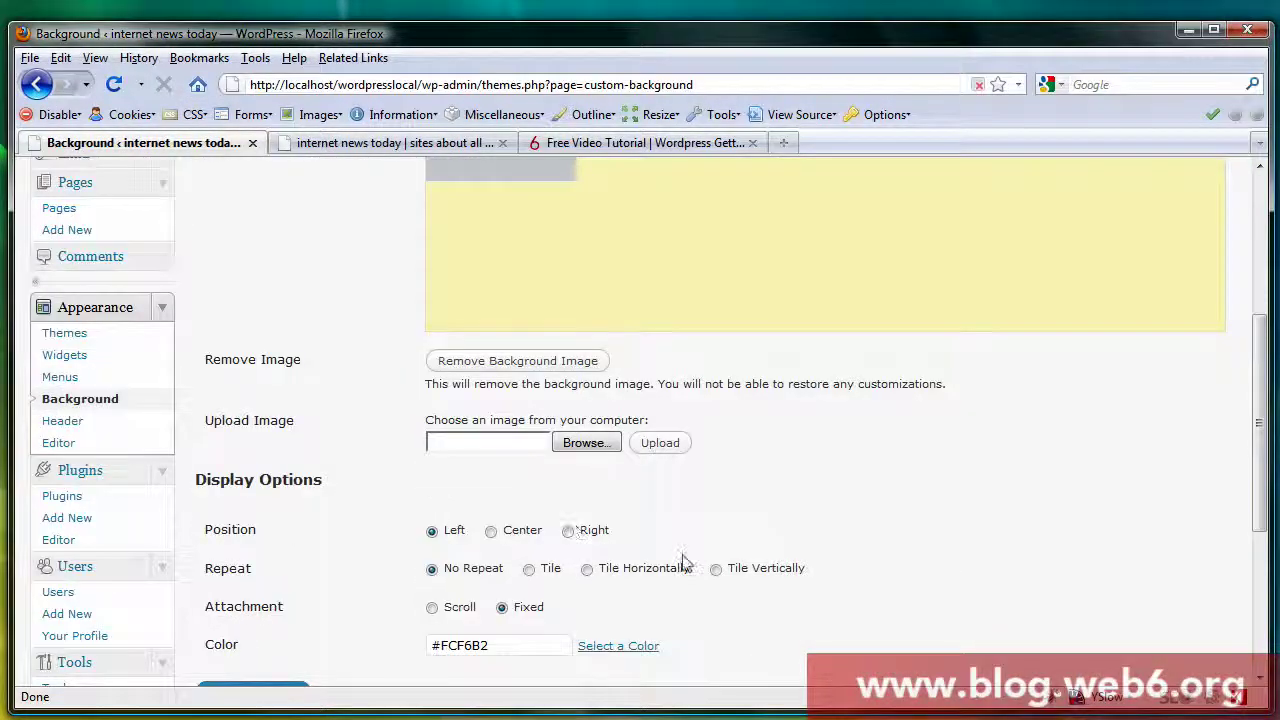
{"action": "left_click", "coordinate": [492, 532]}
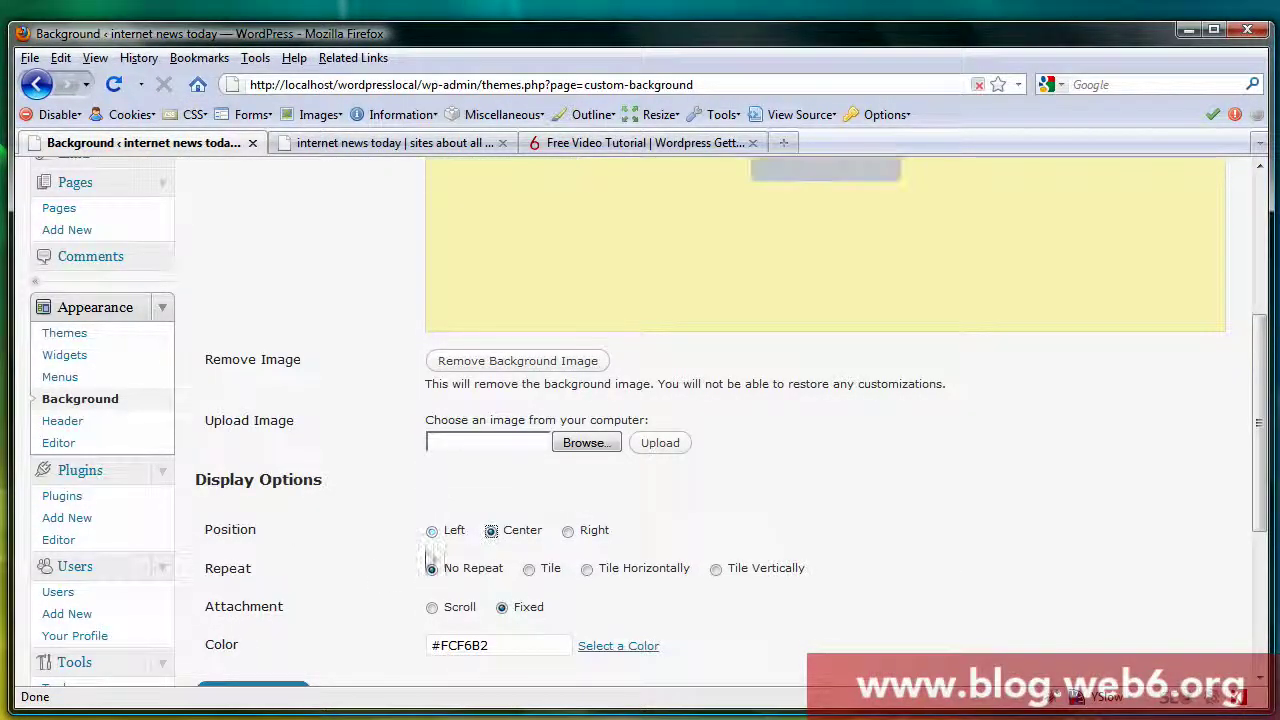
{"action": "scroll", "coordinate": [380, 580], "scroll_direction": "down", "scroll_amount": 2}
{"action": "left_click", "coordinate": [282, 586]}
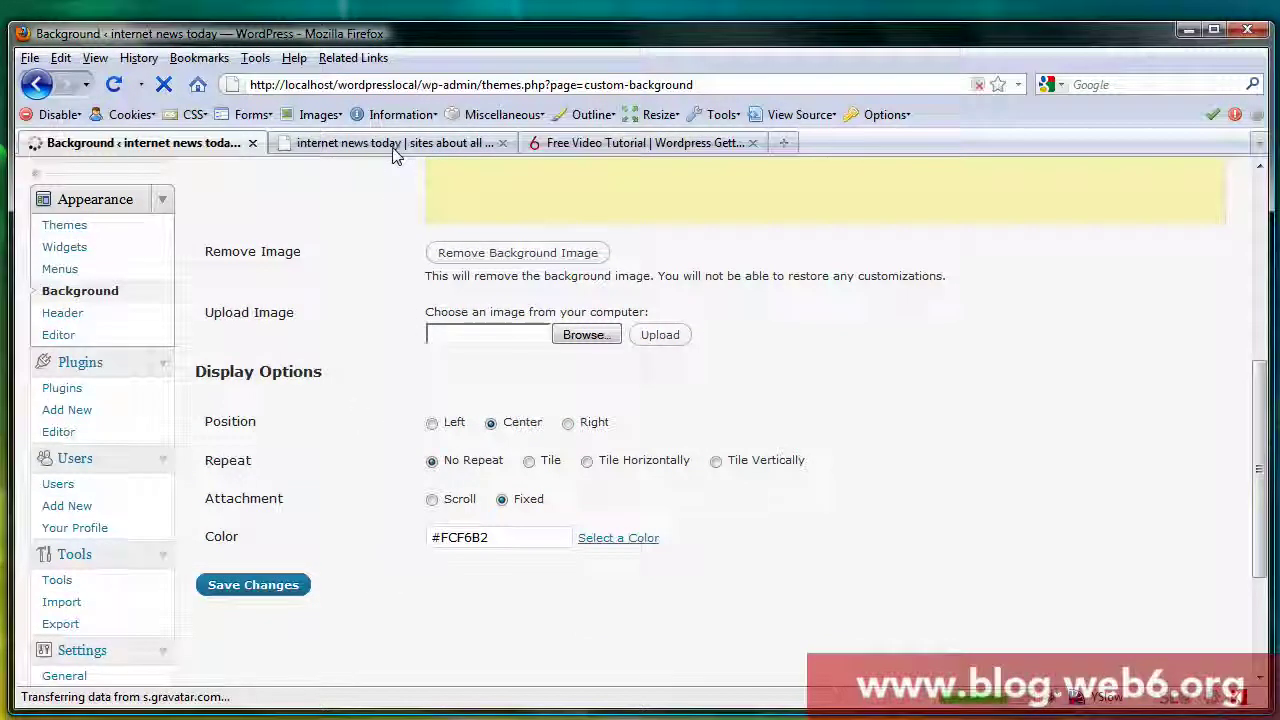
Reload the live blog and scroll down and back up to check the centred background.
{"action": "key", "text": "ctrl+Tab"}
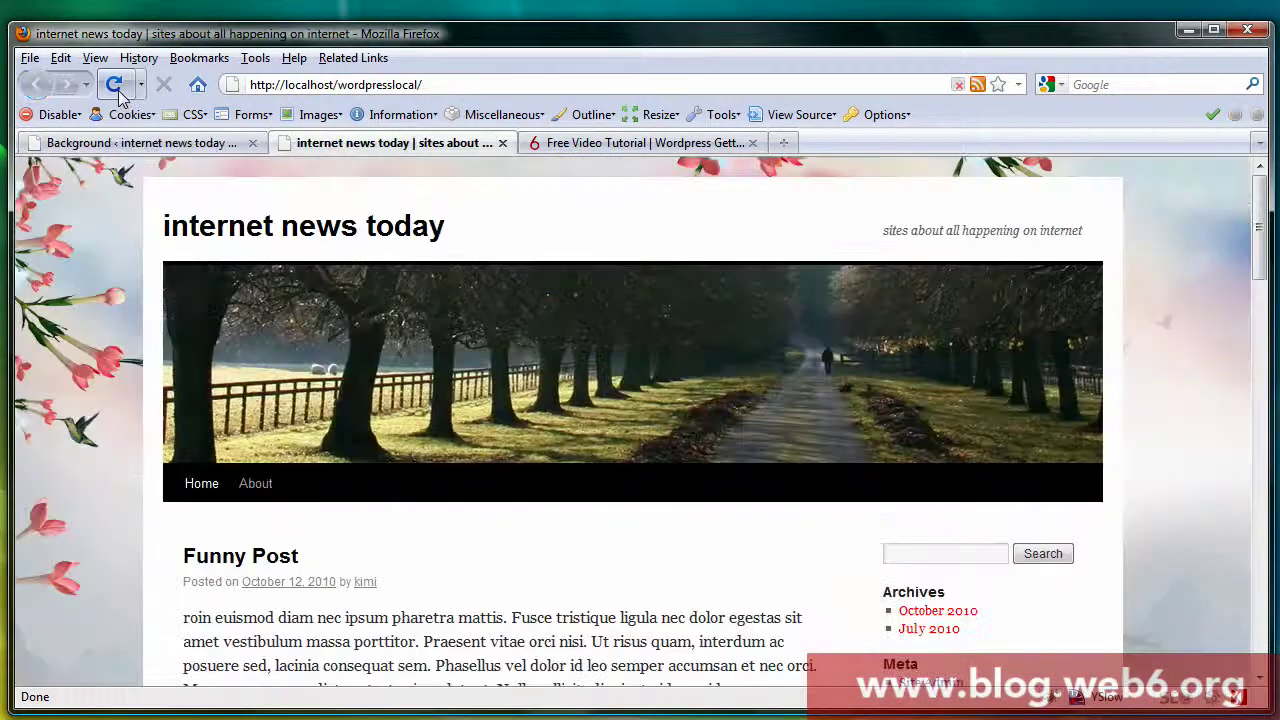
{"action": "left_click", "coordinate": [113, 84]}
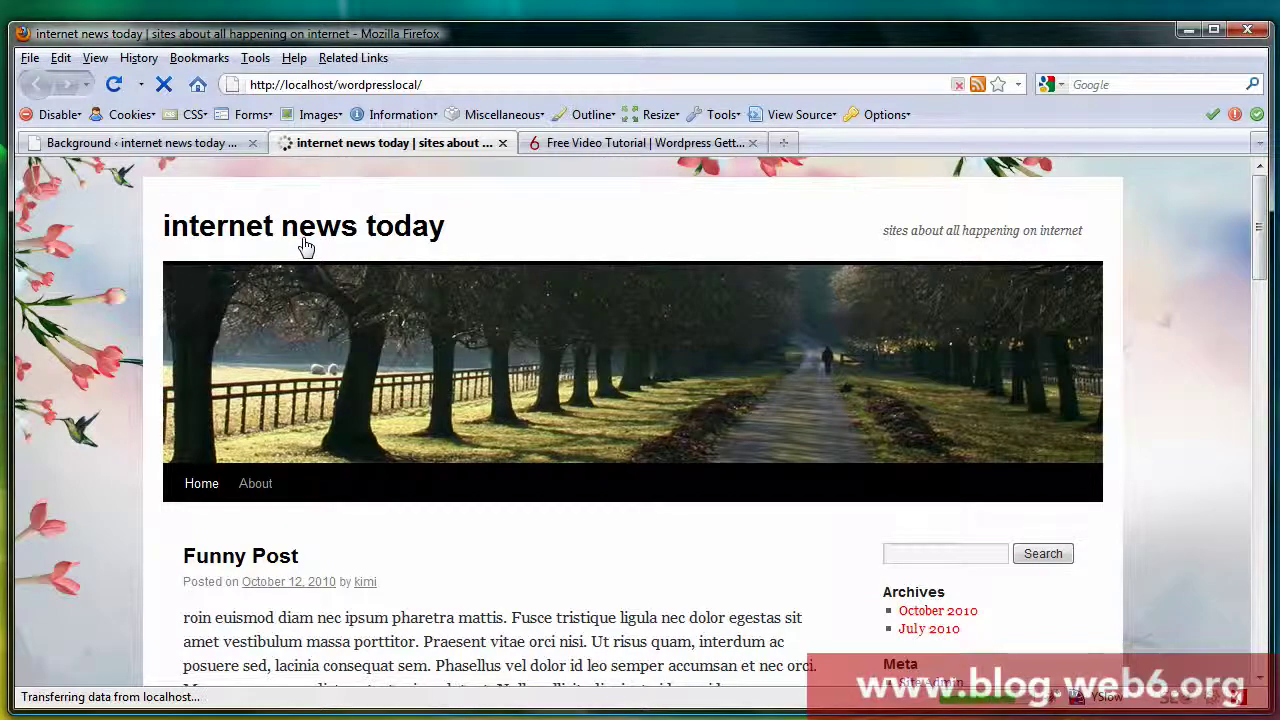
{"action": "scroll", "coordinate": [1229, 460], "scroll_direction": "down", "scroll_amount": 10}
{"action": "scroll", "coordinate": [1226, 455], "scroll_direction": "down", "scroll_amount": 10}
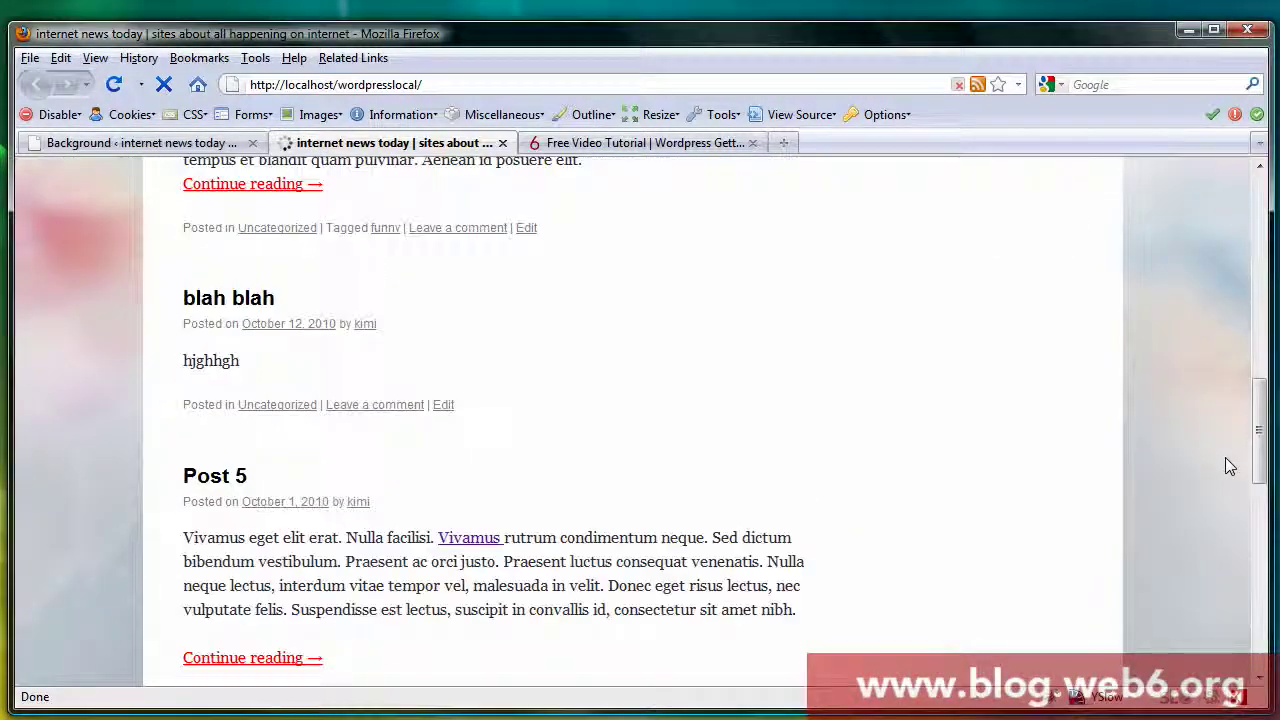
{"action": "scroll", "coordinate": [1230, 480], "scroll_direction": "up", "scroll_amount": 5}
{"action": "scroll", "coordinate": [1225, 490], "scroll_direction": "up", "scroll_amount": 15}
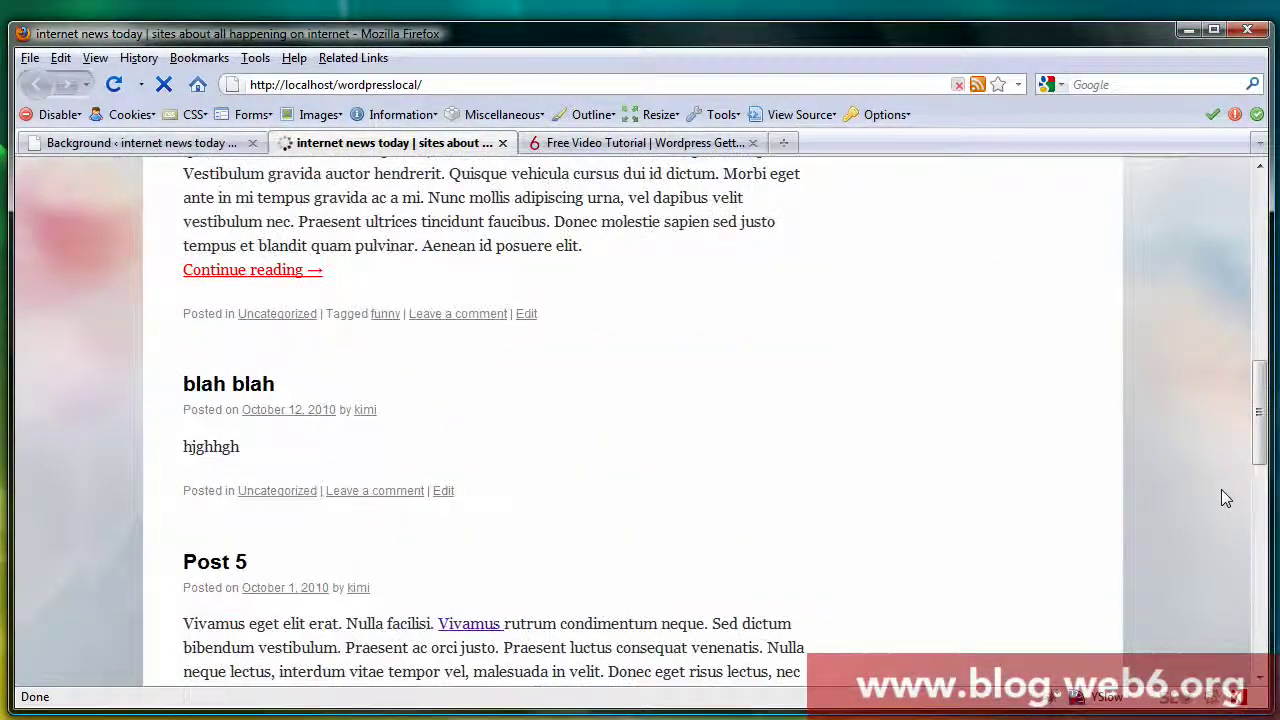
Change the background to Position Left and Attachment Scroll, and save.
{"action": "left_click", "coordinate": [185, 143]}
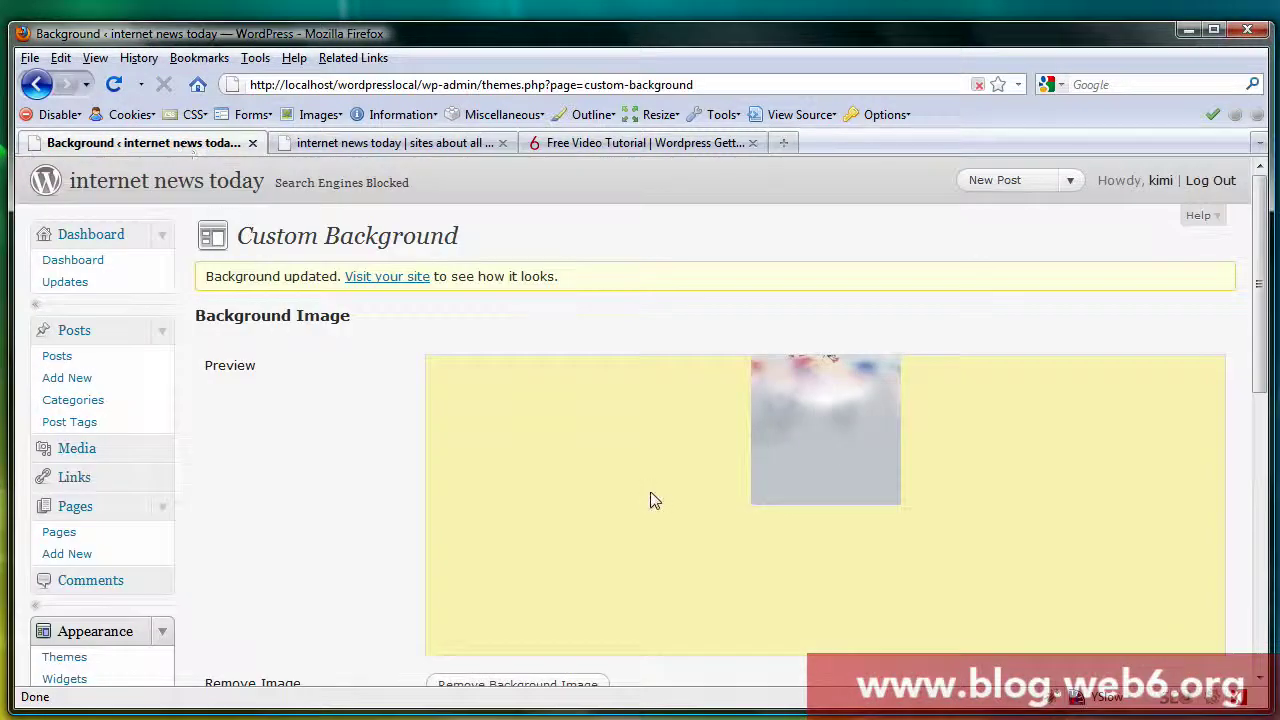
{"action": "scroll", "coordinate": [651, 500], "scroll_direction": "down", "scroll_amount": 5}
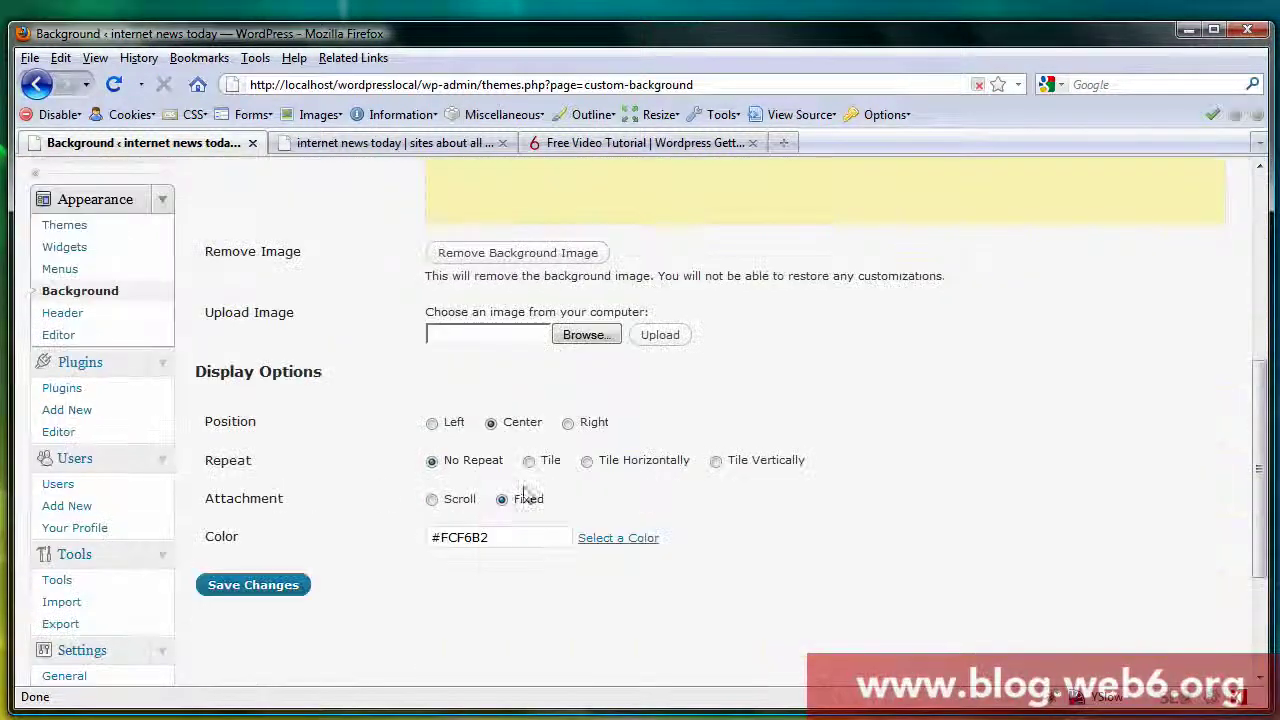
{"action": "left_click", "coordinate": [432, 424]}
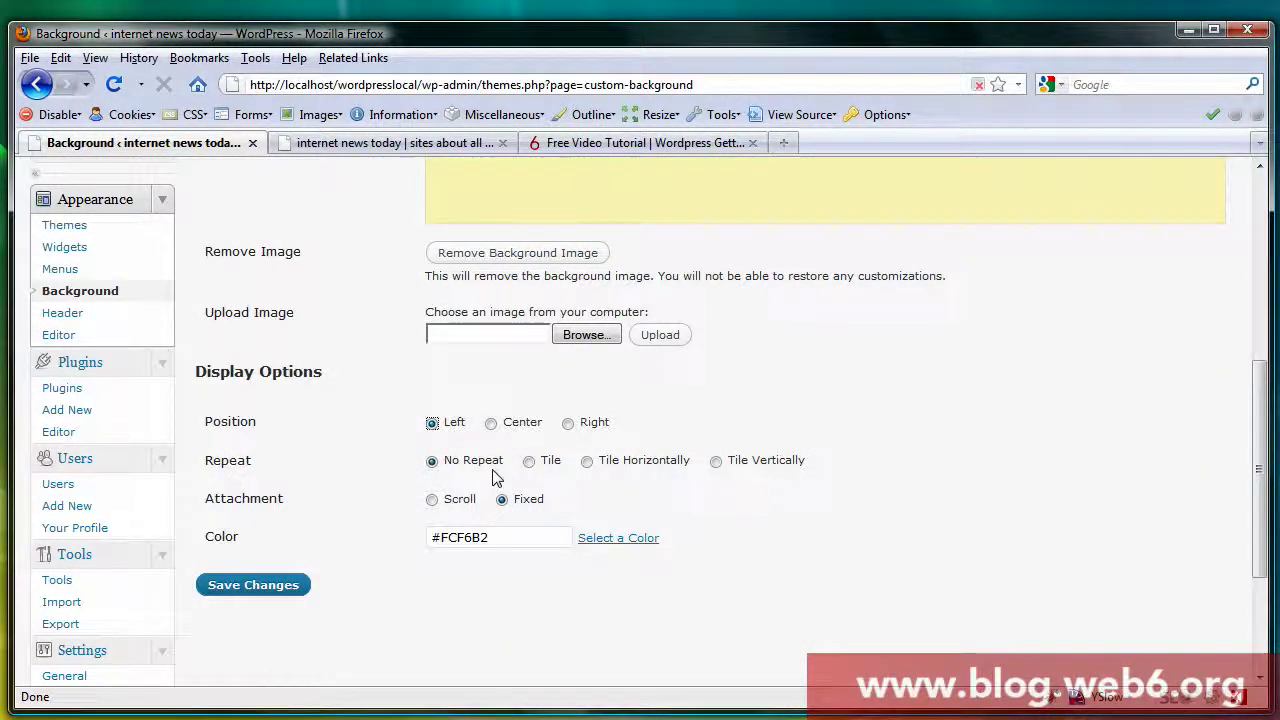
{"action": "left_click", "coordinate": [432, 502]}
{"action": "left_click", "coordinate": [252, 586]}
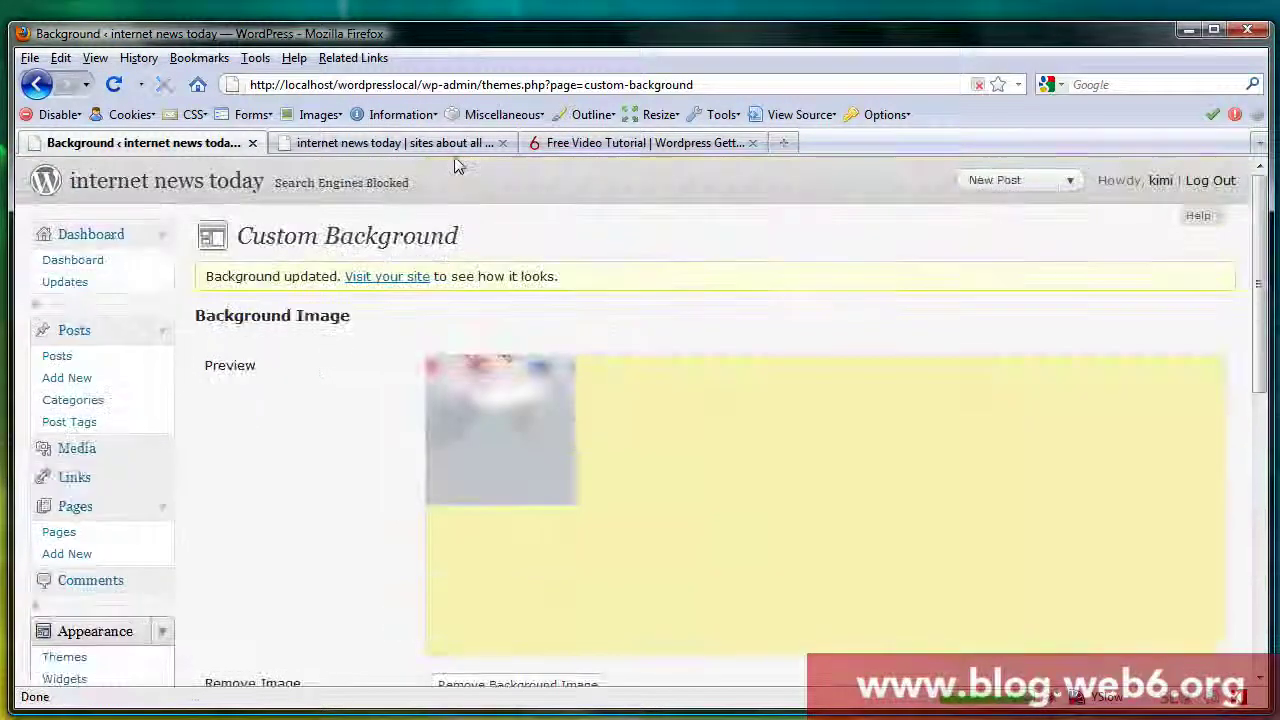
Reload the live blog and scroll down to view the left-aligned scrolling background.
{"action": "left_click", "coordinate": [432, 145]}
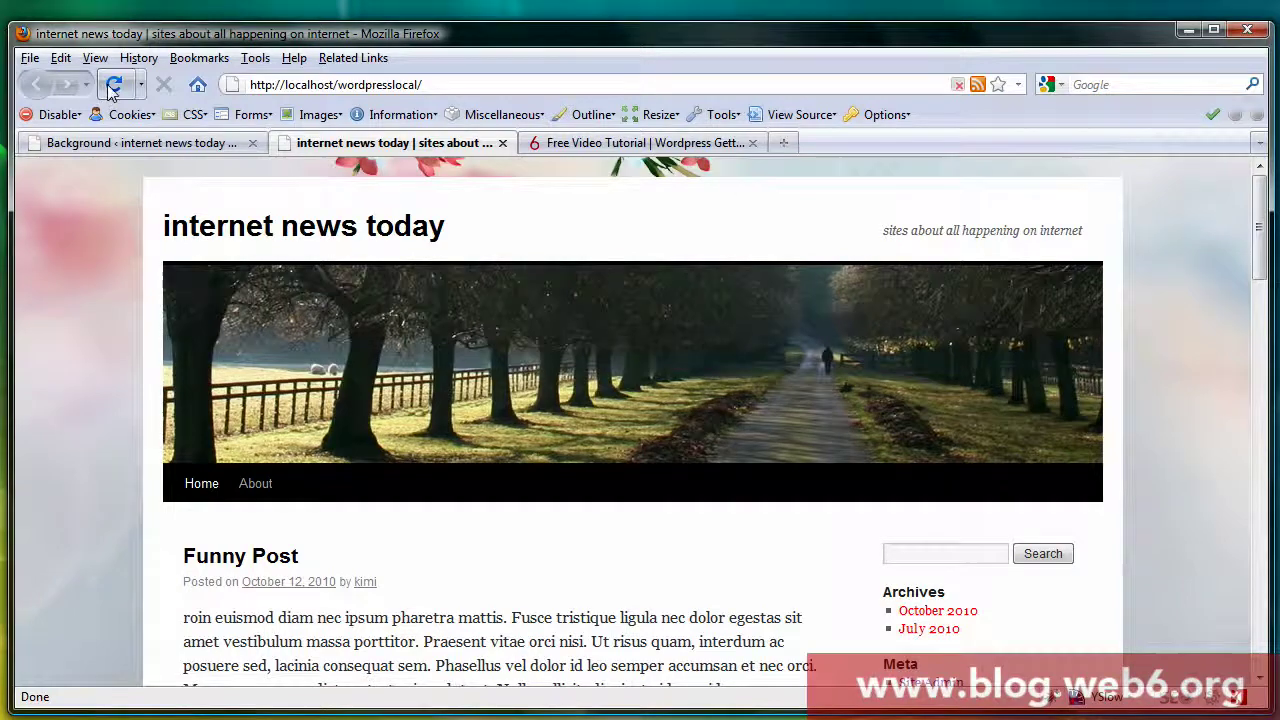
{"action": "left_click", "coordinate": [113, 84]}
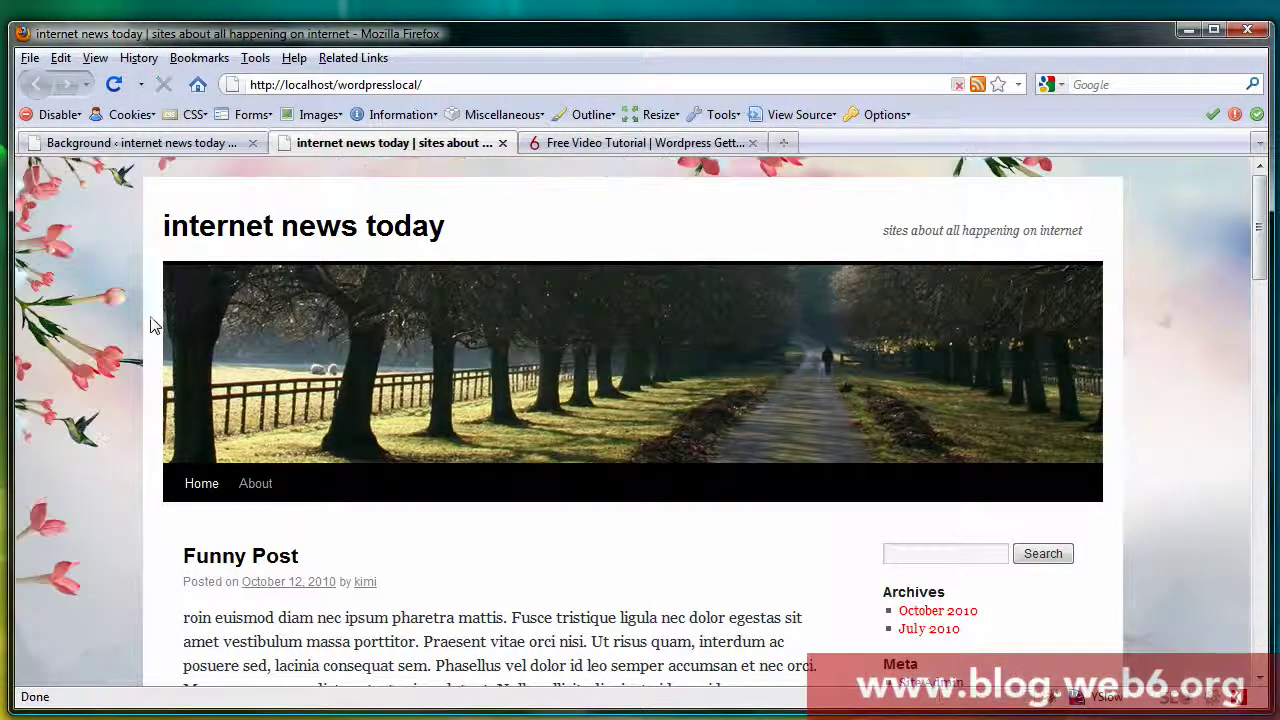
{"action": "left_click_drag", "start_coordinate": [1258, 228], "coordinate": [1272, 432]}
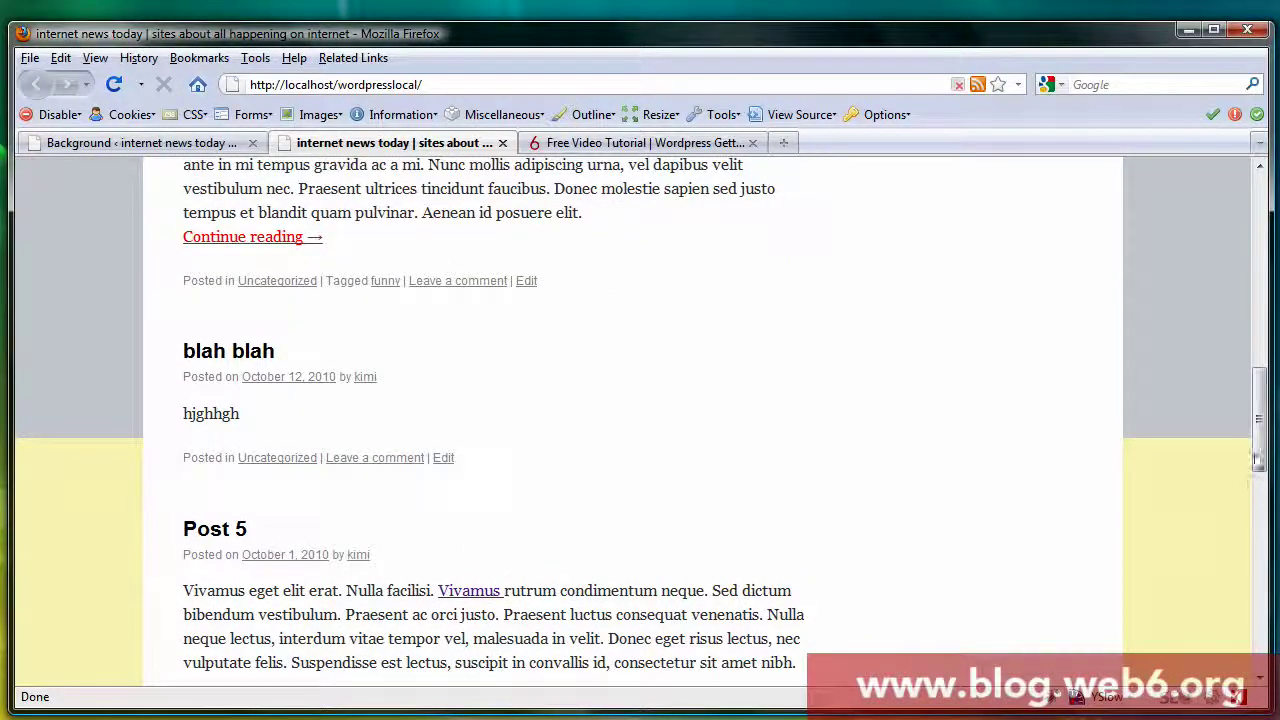
{"action": "scroll", "coordinate": [1258, 565], "scroll_direction": "down", "scroll_amount": 5}
{"action": "scroll", "coordinate": [1258, 565], "scroll_direction": "down", "scroll_amount": 10}
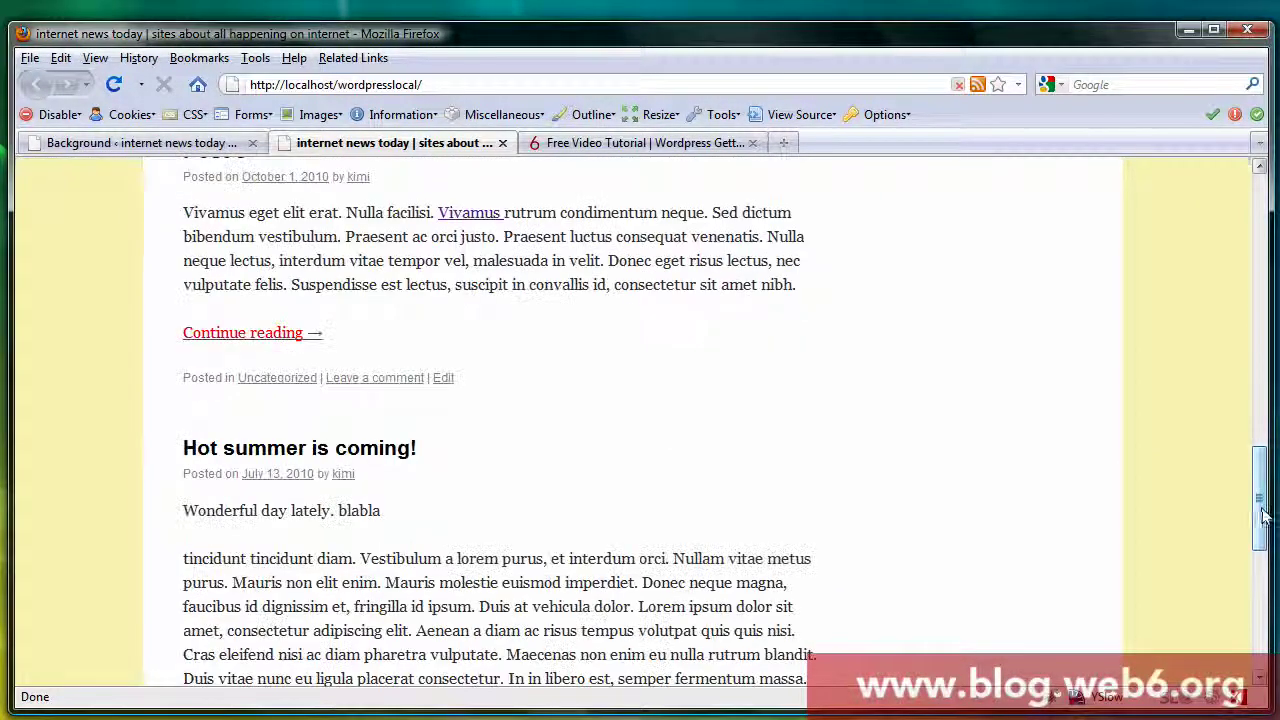
Sample the grey #C8CDD1 from the blog's page margin, copy the hex code, and close the picker.
{"action": "left_click_drag", "start_coordinate": [1258, 605], "coordinate": [1258, 443]}
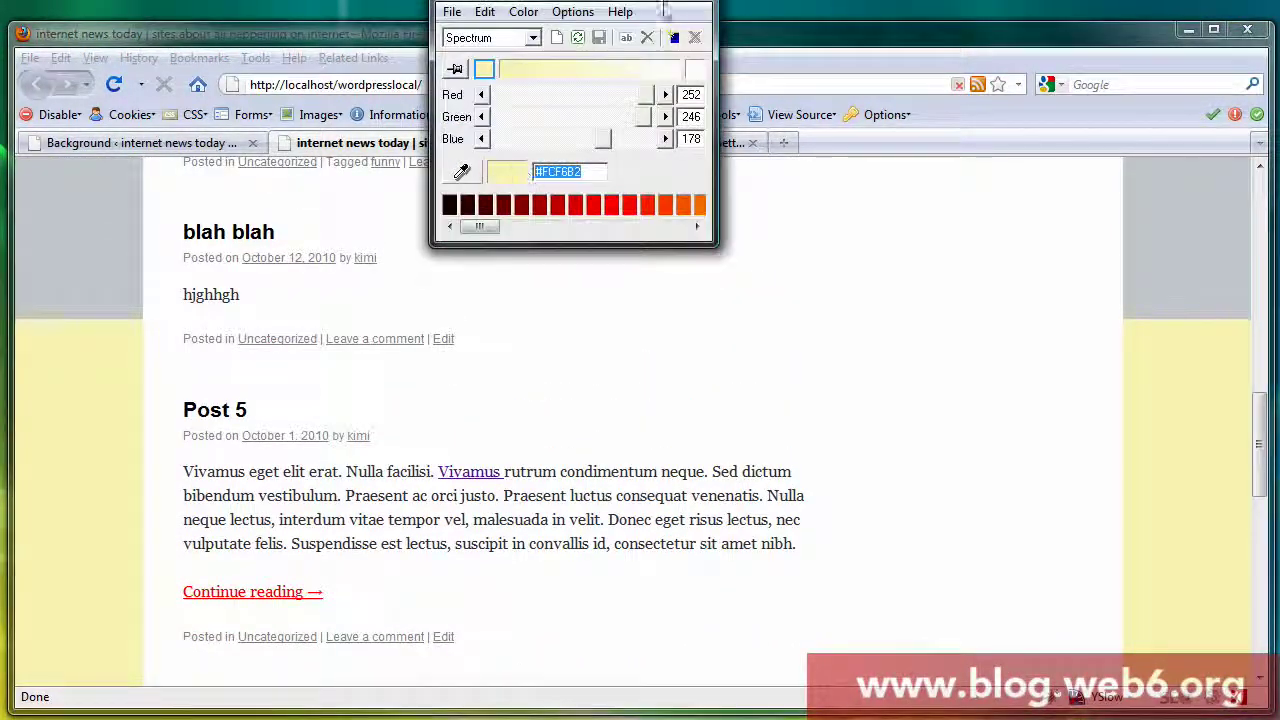
{"action": "left_click_drag", "start_coordinate": [587, 1], "coordinate": [607, 260]}
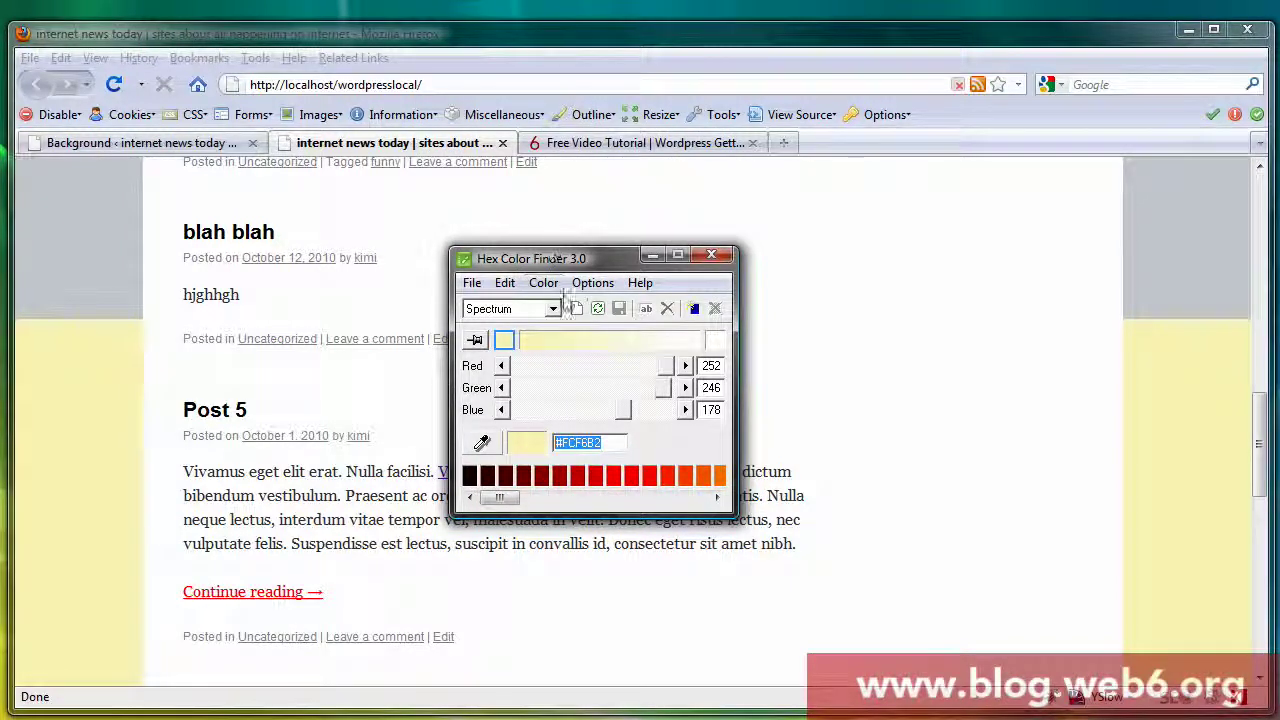
{"action": "left_click_drag", "start_coordinate": [481, 443], "coordinate": [1205, 295]}
{"action": "left_click_drag", "start_coordinate": [622, 442], "coordinate": [545, 483]}
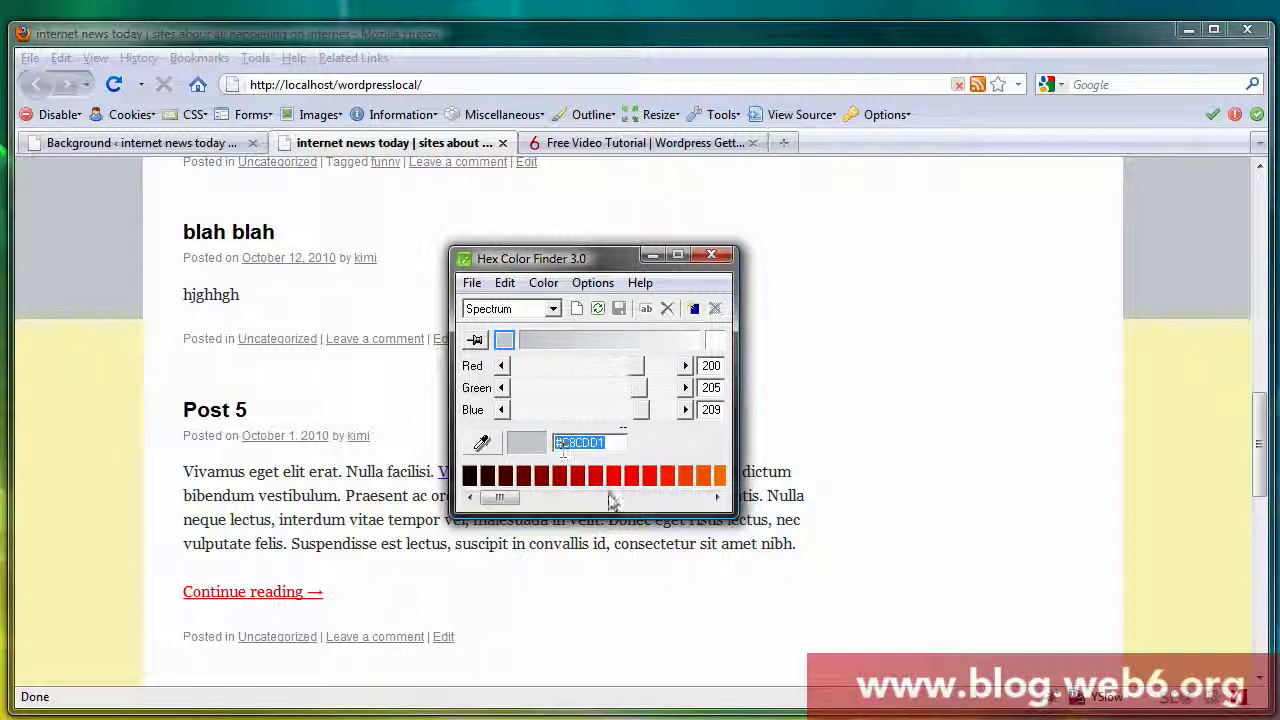
{"action": "right_click", "coordinate": [578, 442]}
{"action": "left_click", "coordinate": [622, 500]}
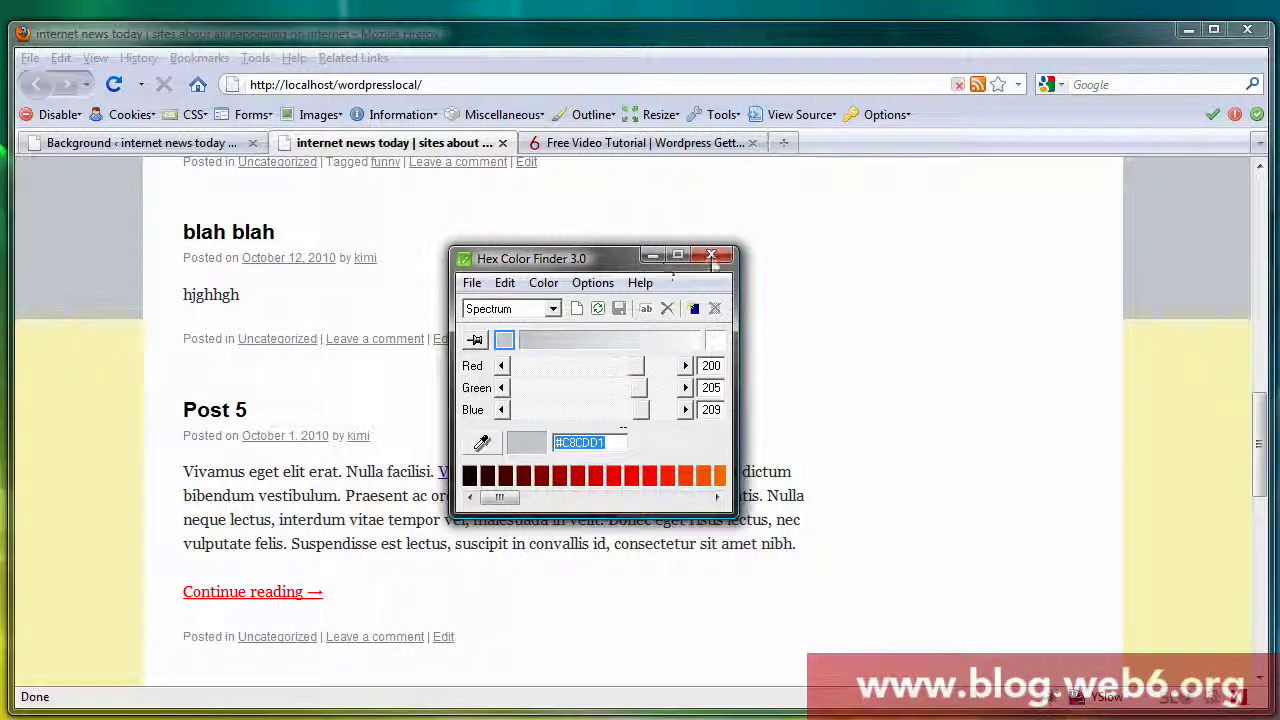
{"action": "left_click", "coordinate": [712, 256]}
Replace the background colour #FCF6B2 with #C8CDD1 and save the change.
{"action": "left_click", "coordinate": [174, 140]}
{"action": "scroll", "coordinate": [594, 434], "scroll_direction": "down", "scroll_amount": 5}
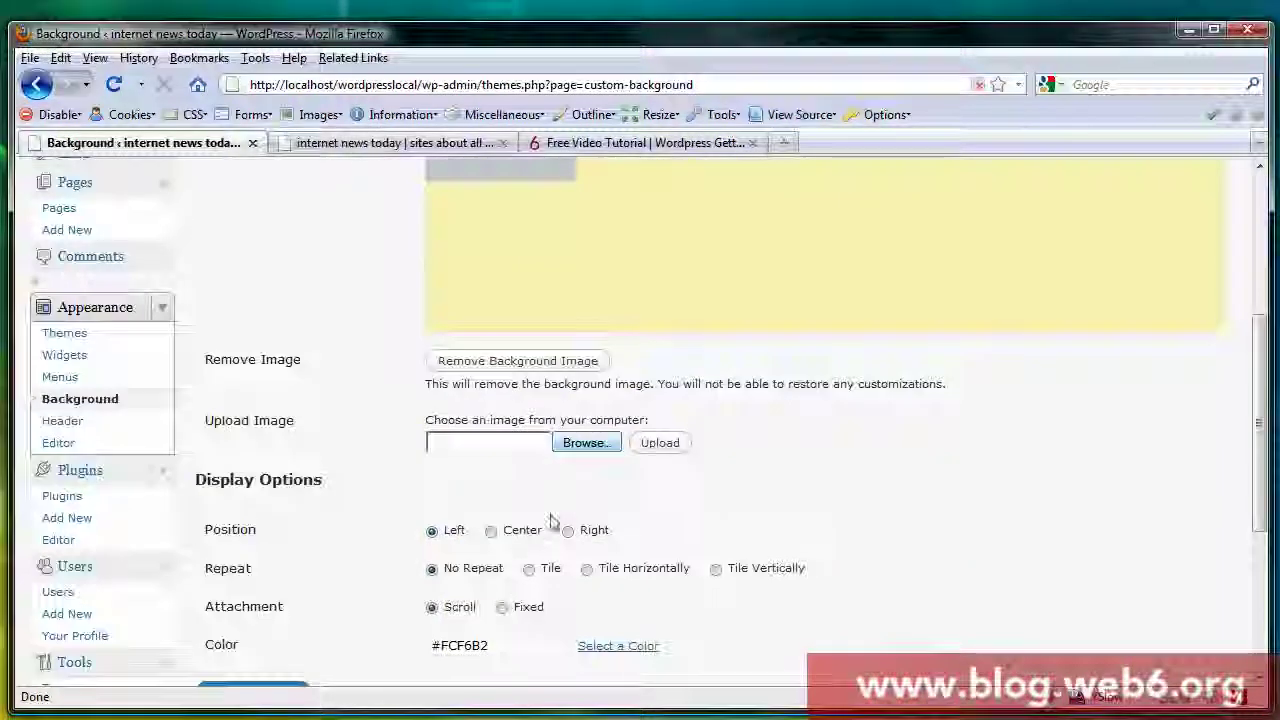
{"action": "scroll", "coordinate": [550, 520], "scroll_direction": "down", "scroll_amount": 3}
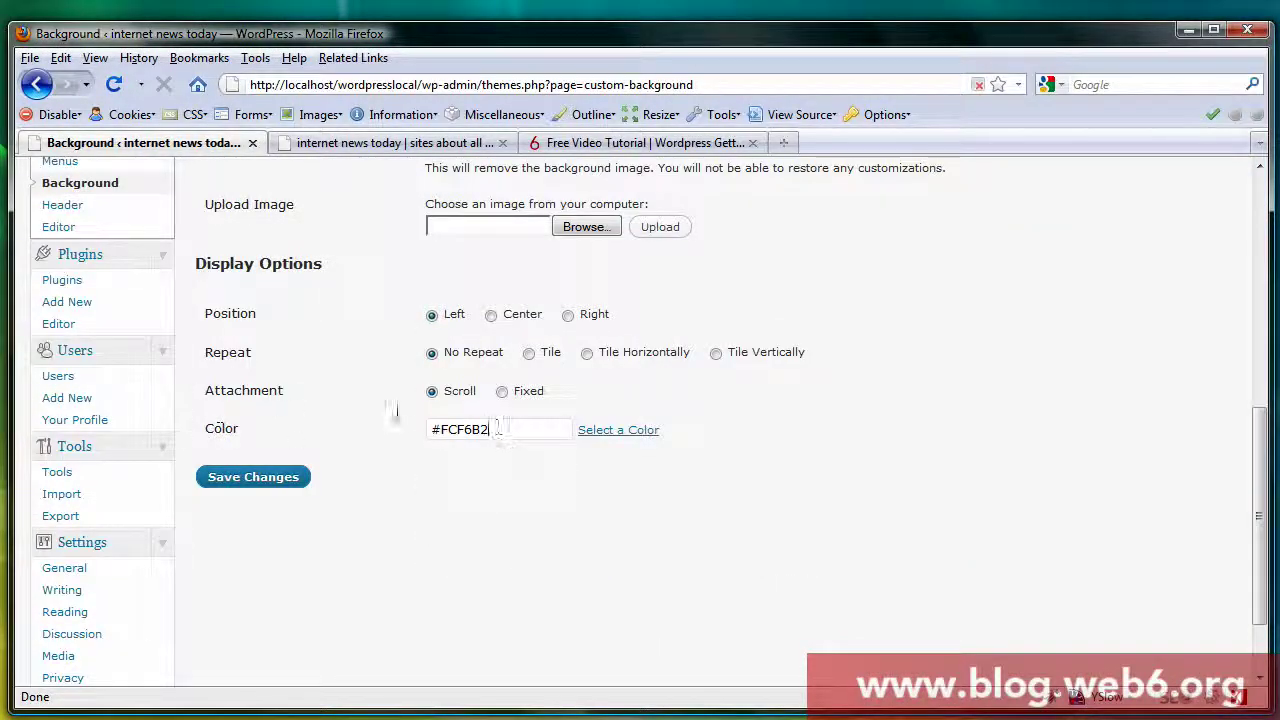
{"action": "left_click_drag", "start_coordinate": [496, 428], "coordinate": [160, 406]}
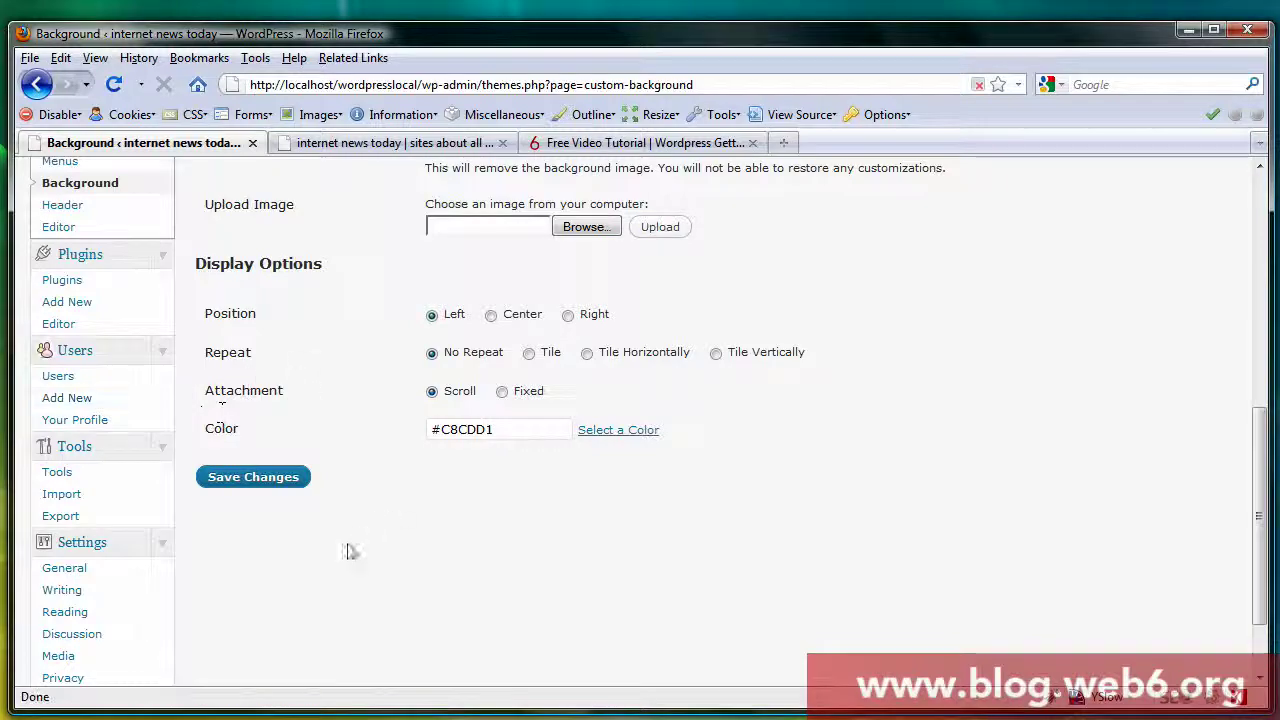
{"action": "left_click", "coordinate": [285, 480]}
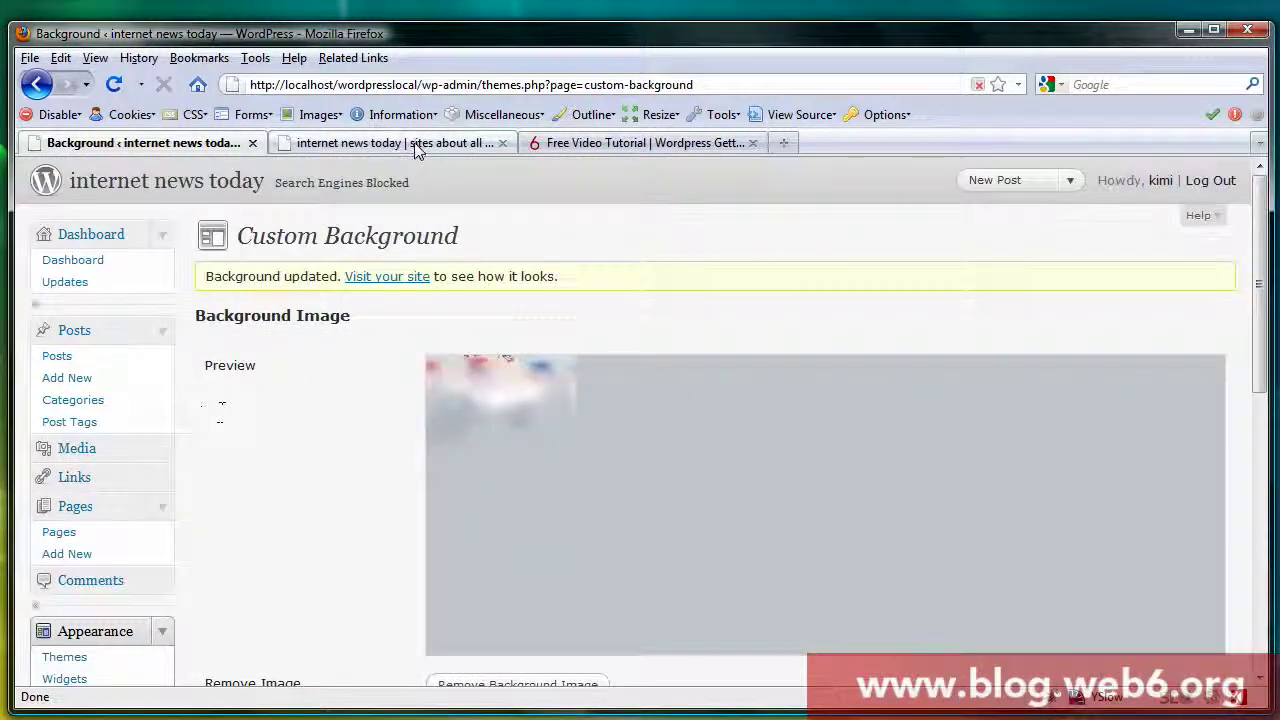
{"action": "left_click", "coordinate": [420, 147]}
Reload the live blog and scroll down to see the grey #C8CDD1 around the posts.
{"action": "left_click_drag", "start_coordinate": [1265, 460], "coordinate": [1263, 425]}
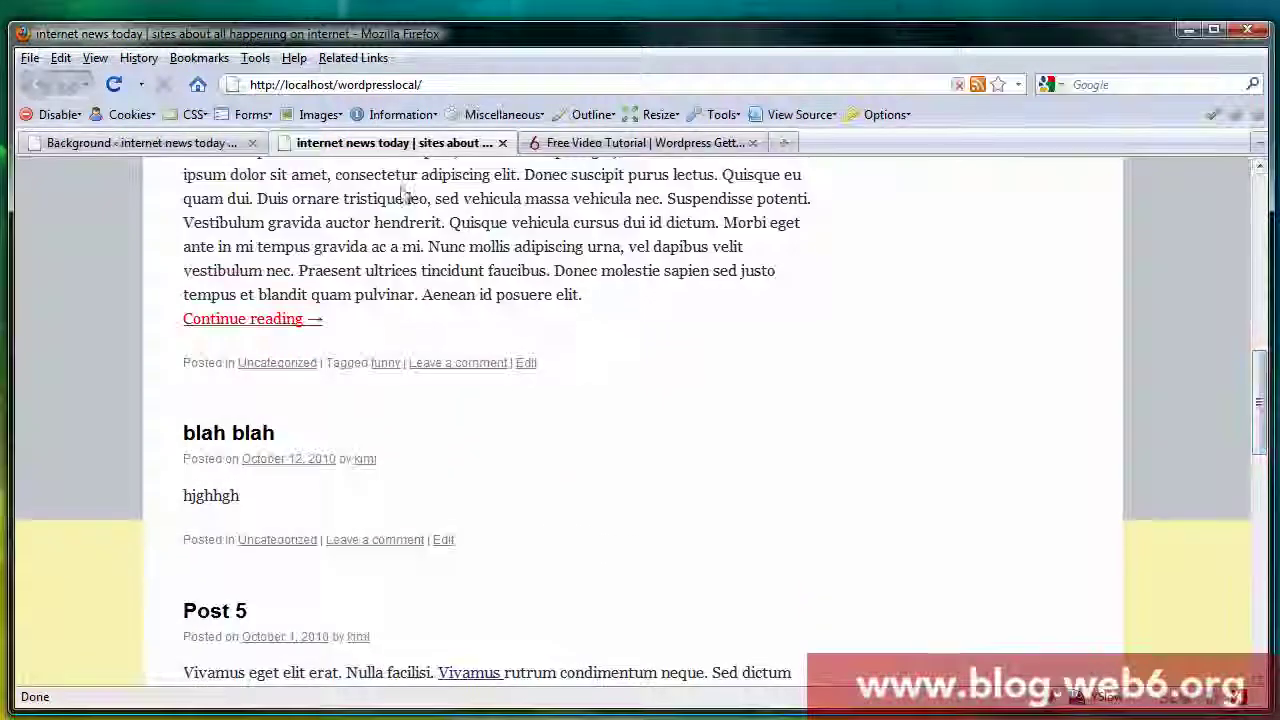
{"action": "left_click", "coordinate": [113, 84]}
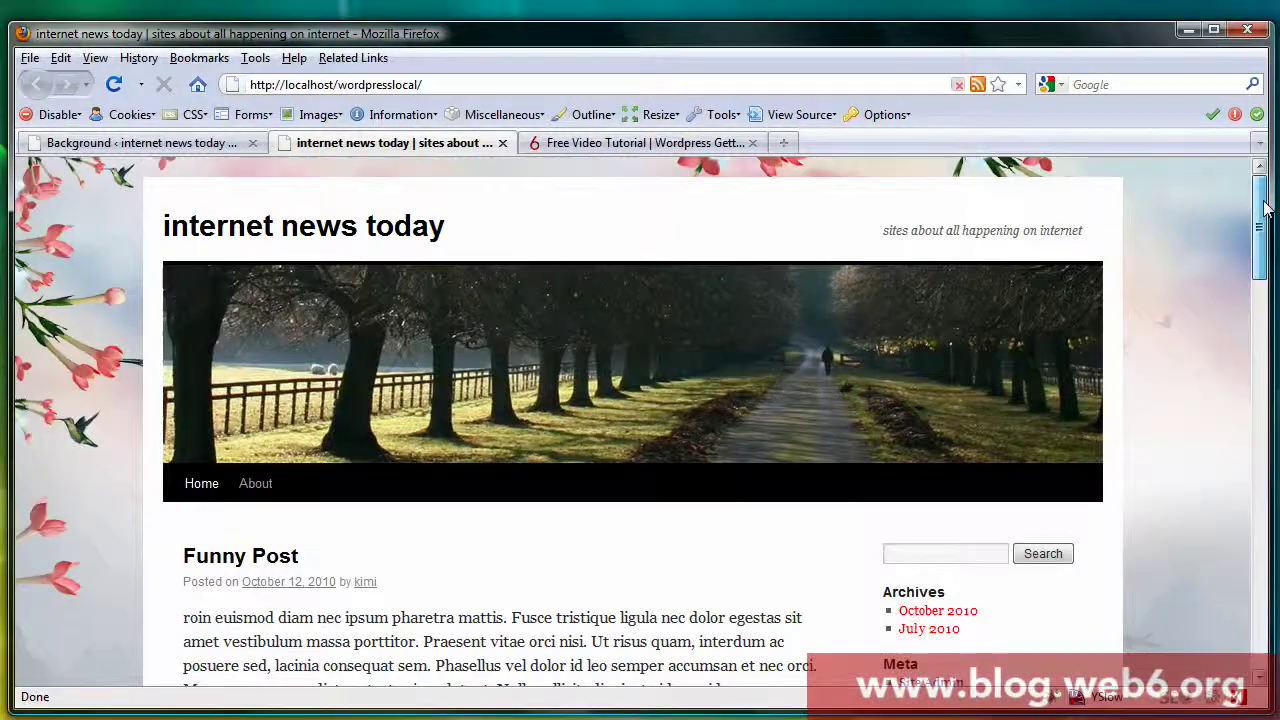
{"action": "mouse_move", "coordinate": [1268, 212]}
{"action": "left_mouse_down"}
{"action": "mouse_move", "coordinate": [1258, 628]}
{"action": "mouse_move", "coordinate": [1234, 357]}
{"action": "mouse_move", "coordinate": [1237, 200]}
{"action": "mouse_move", "coordinate": [1257, 470]}
{"action": "mouse_move", "coordinate": [1256, 208]}
{"action": "left_mouse_up"}
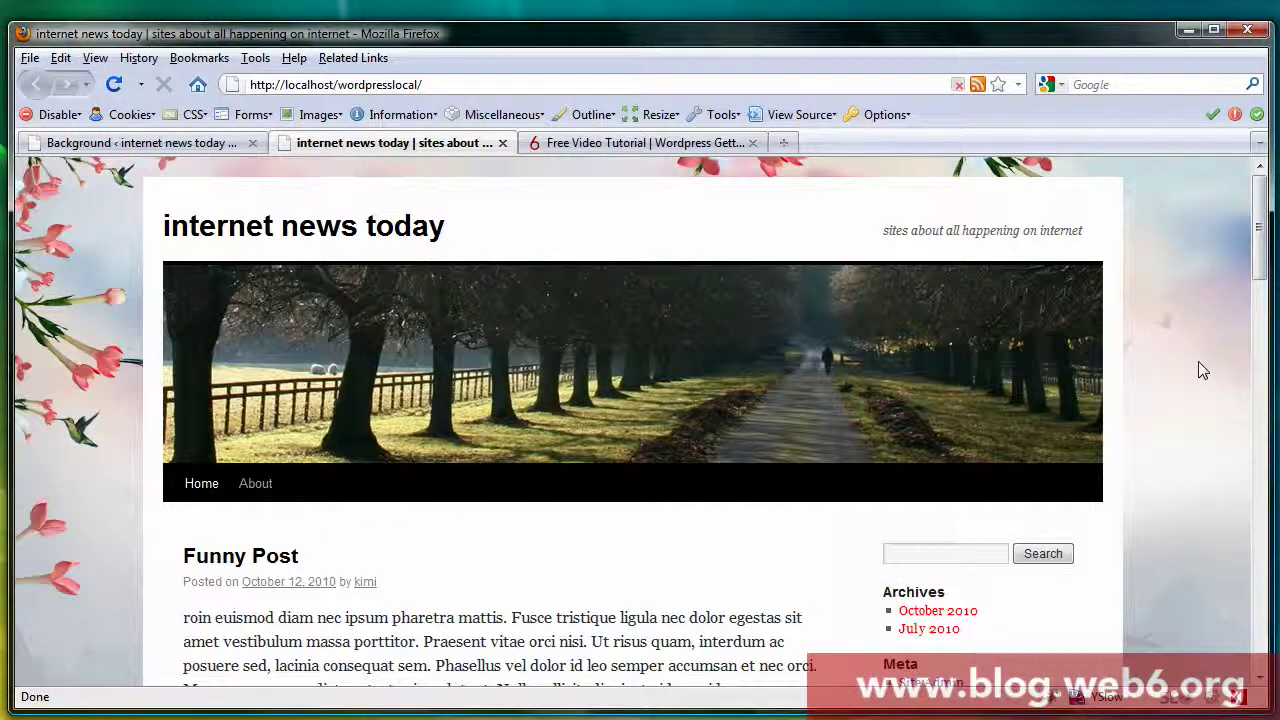
{"action": "left_click", "coordinate": [1259, 309]}
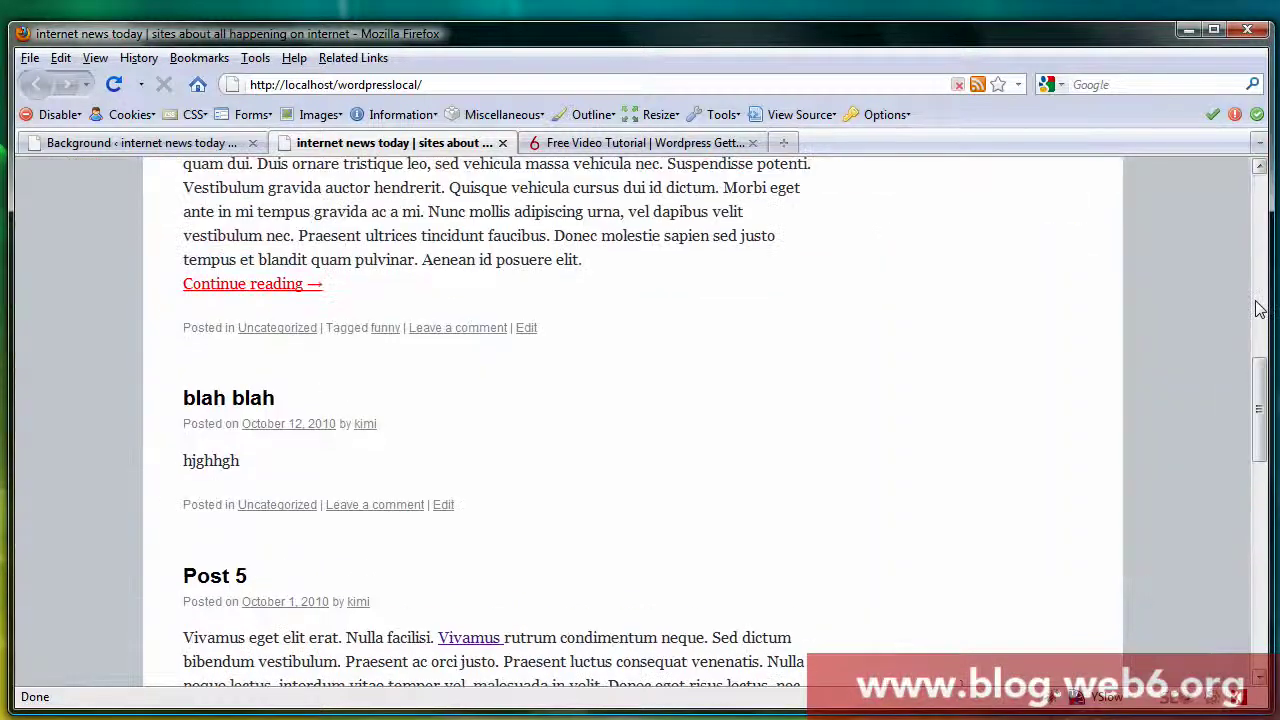